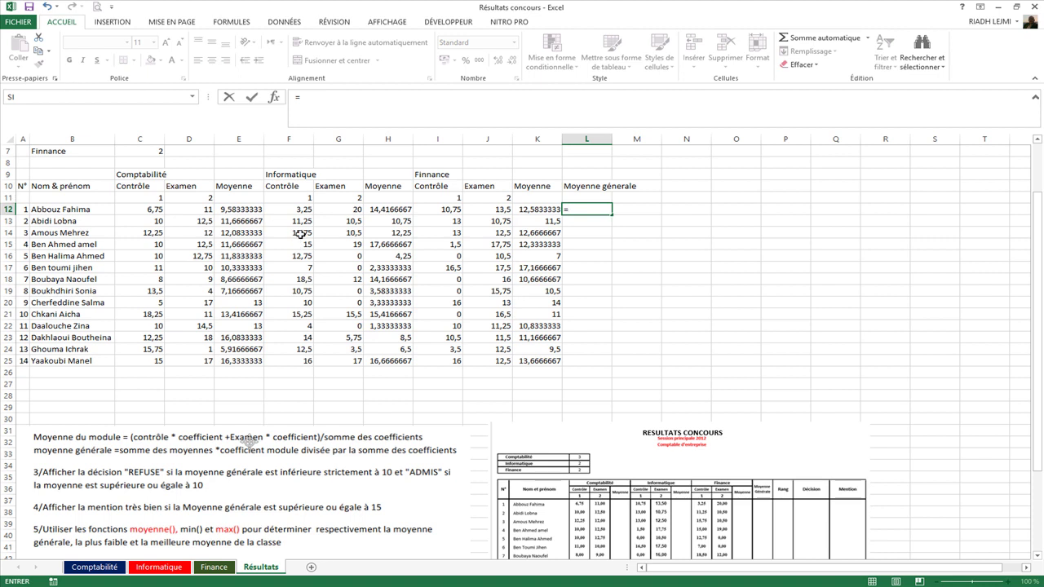
Step: Continue the general average formula in L12 with the Comptabilité average times its absolute coefficient, E12*$C$5
scroll(421, 287, up, 2)
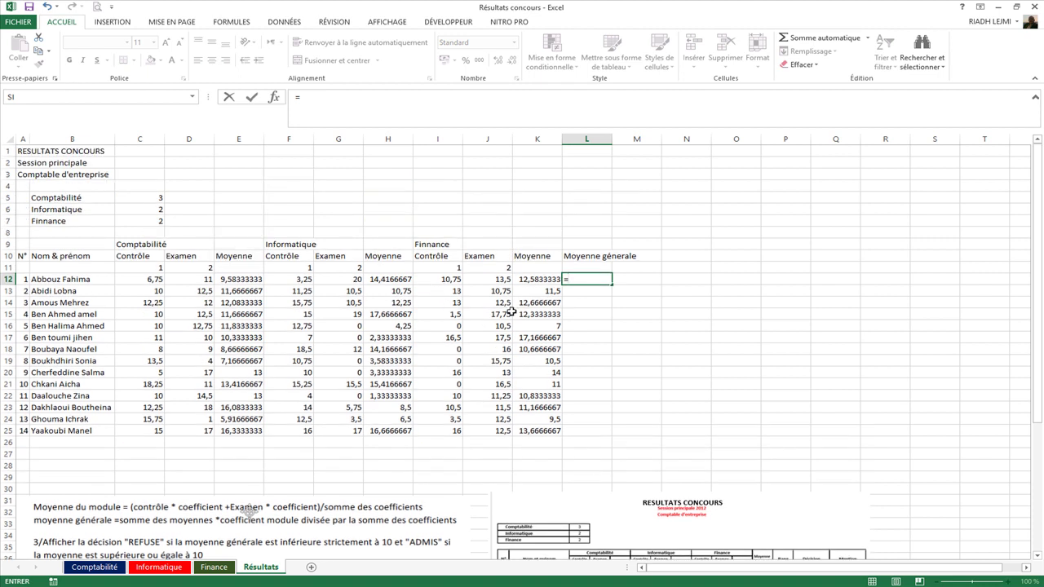
click(235, 279)
text(*)
click(142, 198)
key(F4)
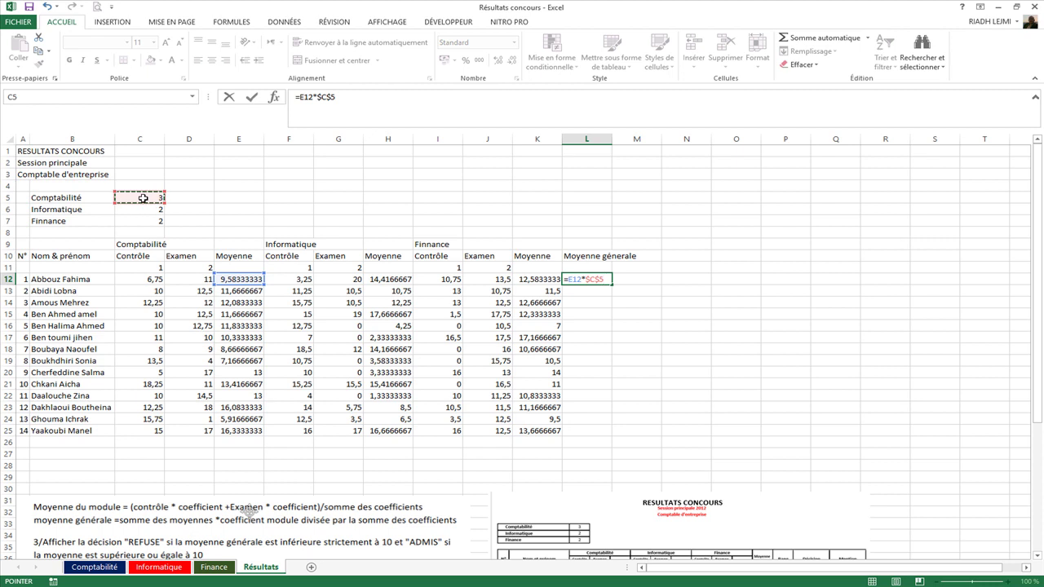
Step: Add the Informatique average times its absolute coefficient, +H12*$C$6, to the L12 formula
text(+)
click(385, 281)
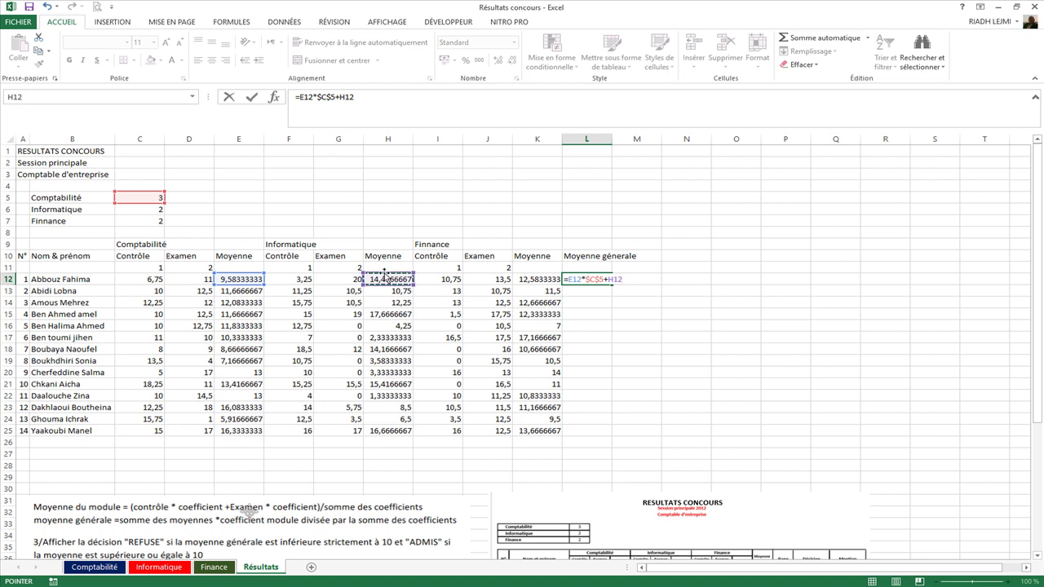
text(*)
click(150, 210)
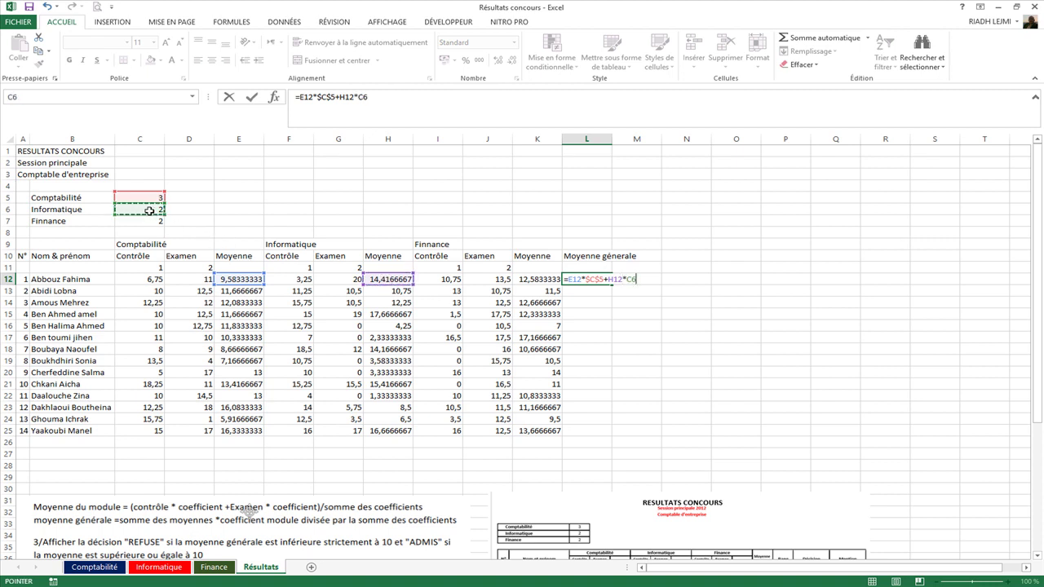
key(F4)
Step: Add the Finance average times its absolute coefficient, +K12*$C$7, to the L12 formula
text(+)
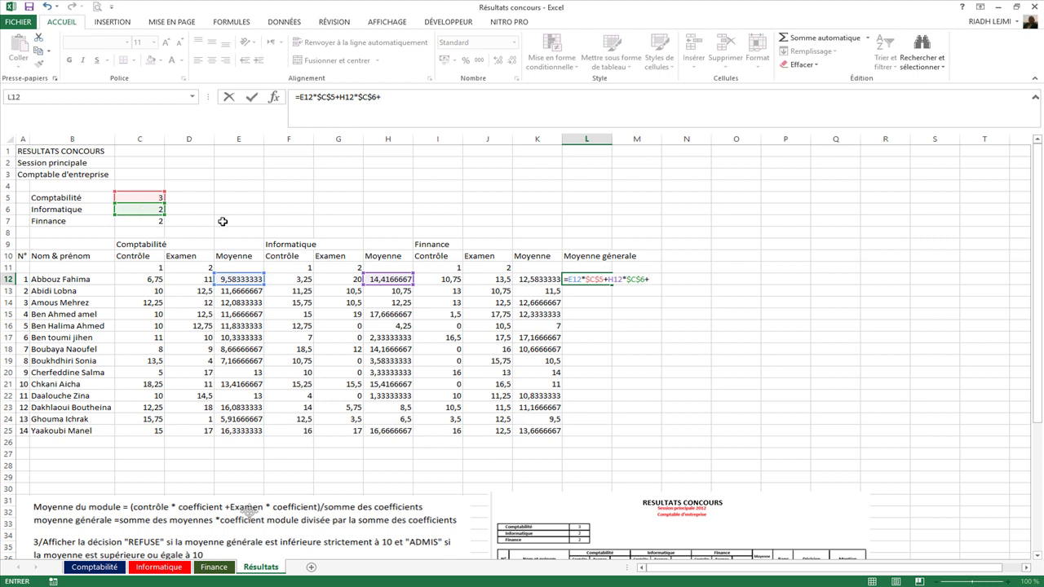
click(531, 279)
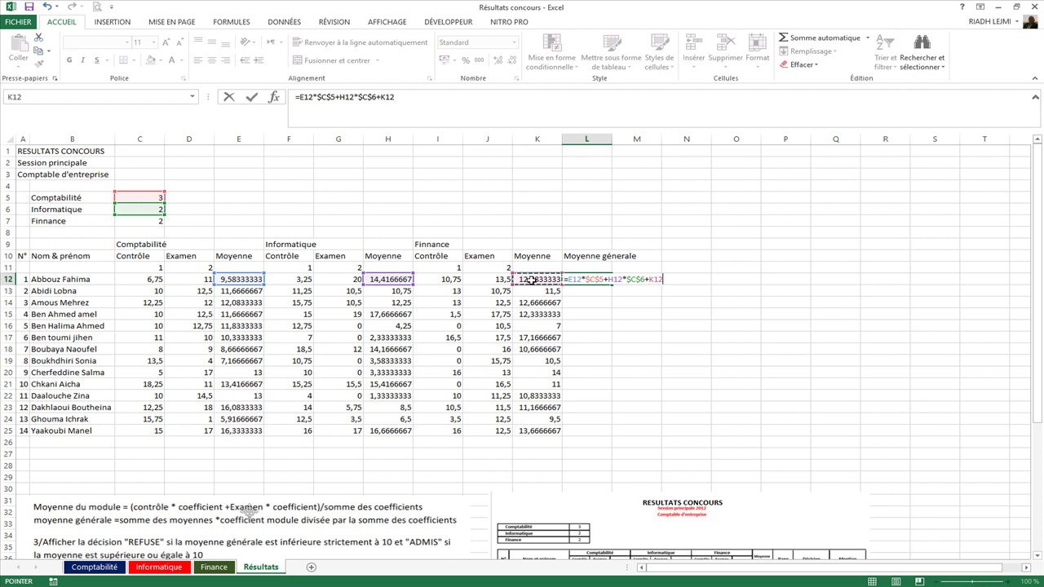
text(*)
click(147, 222)
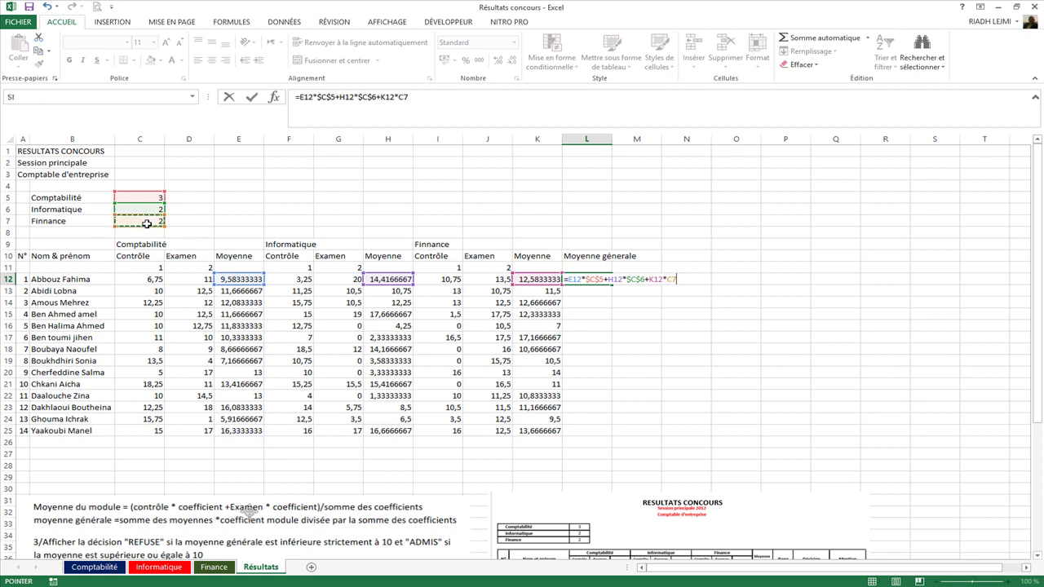
key(F4)
Step: Divide by the sum of the module coefficients in the L12 formula, using the absolute range somme($C$5:$C$7)
text(/)
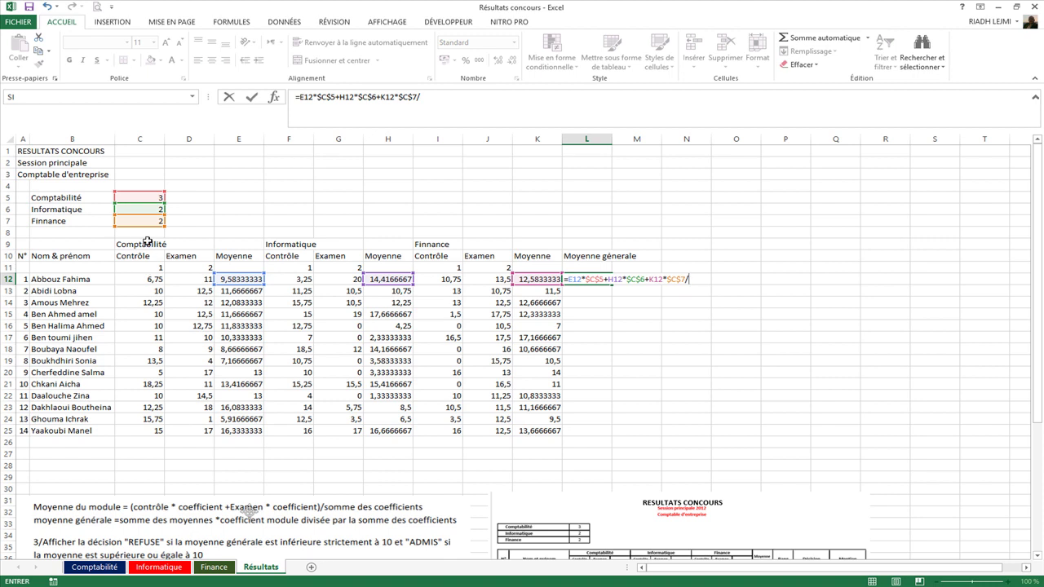
text(so)
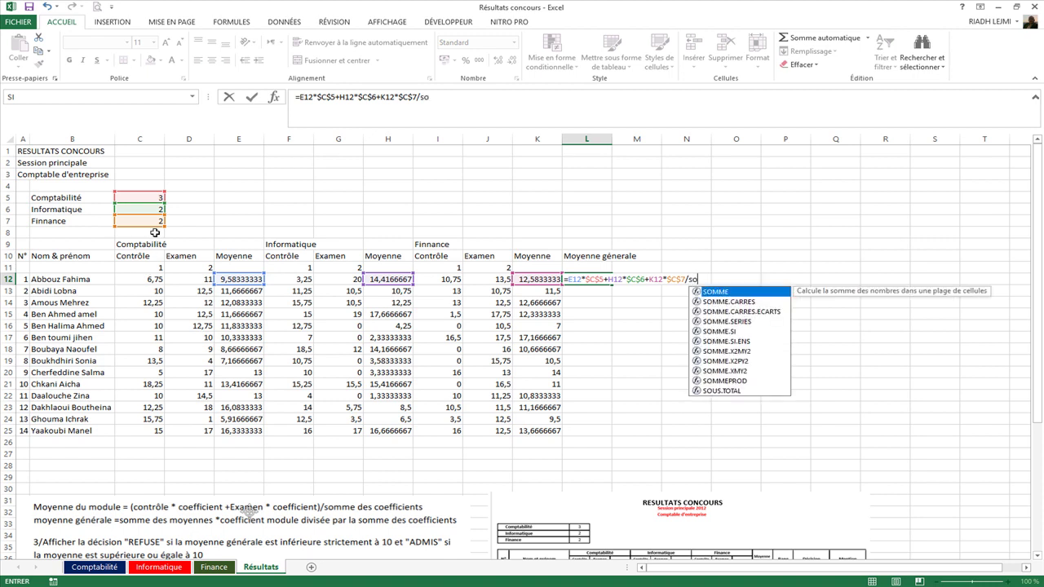
text(mme()
drag(142, 199, 142, 222)
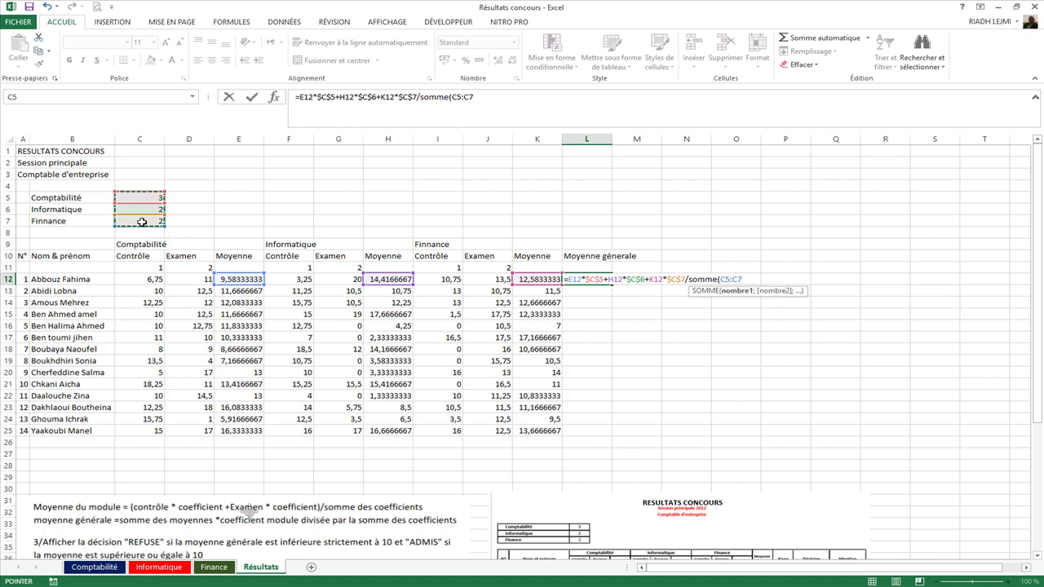
text())
click(721, 280)
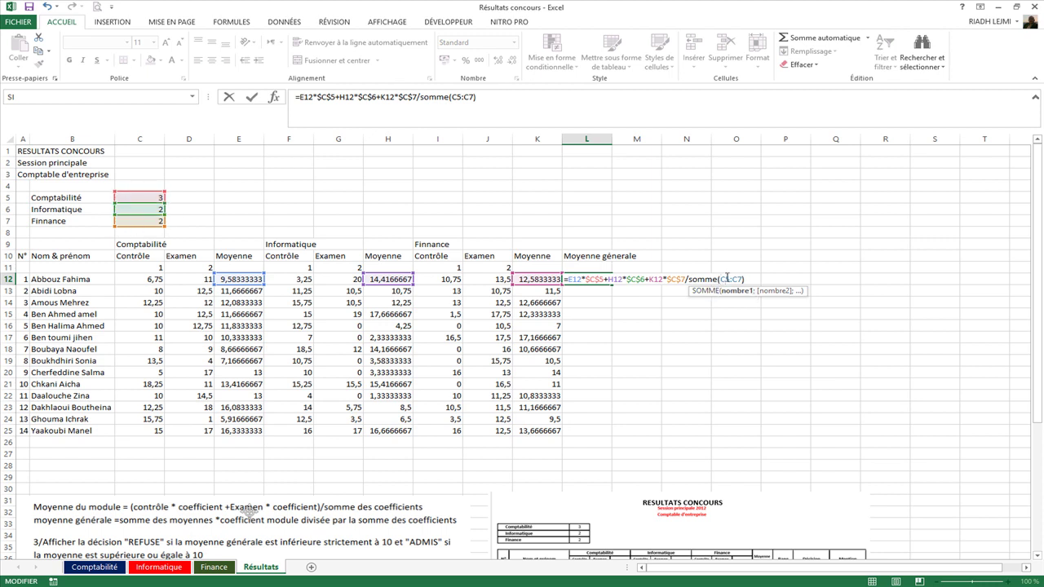
key(F4)
click(750, 281)
key(F4)
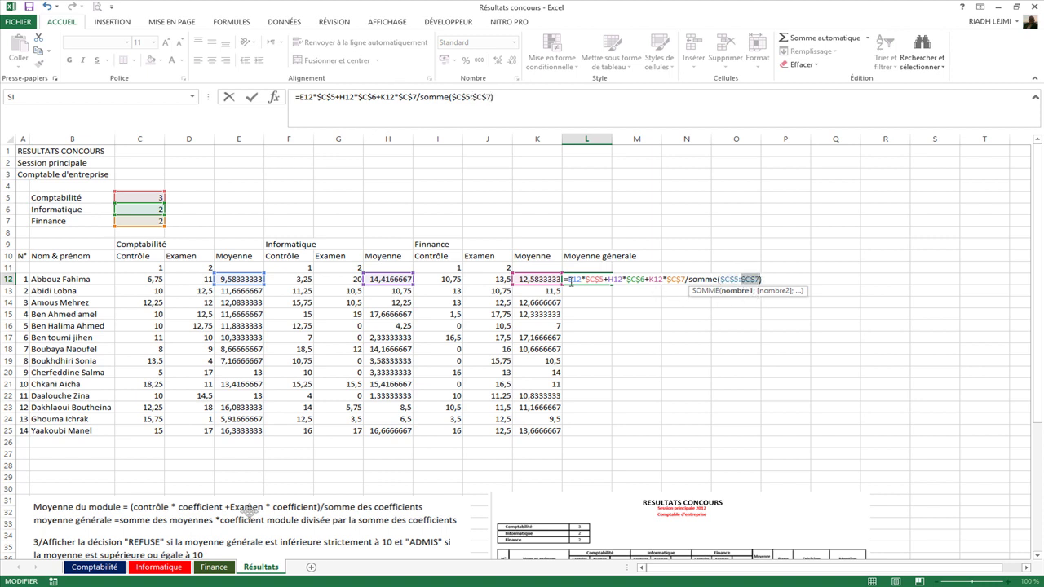
Step: Enclose the weighted sum before the division in parentheses and fill the L12 formula down to L25
click(568, 279)
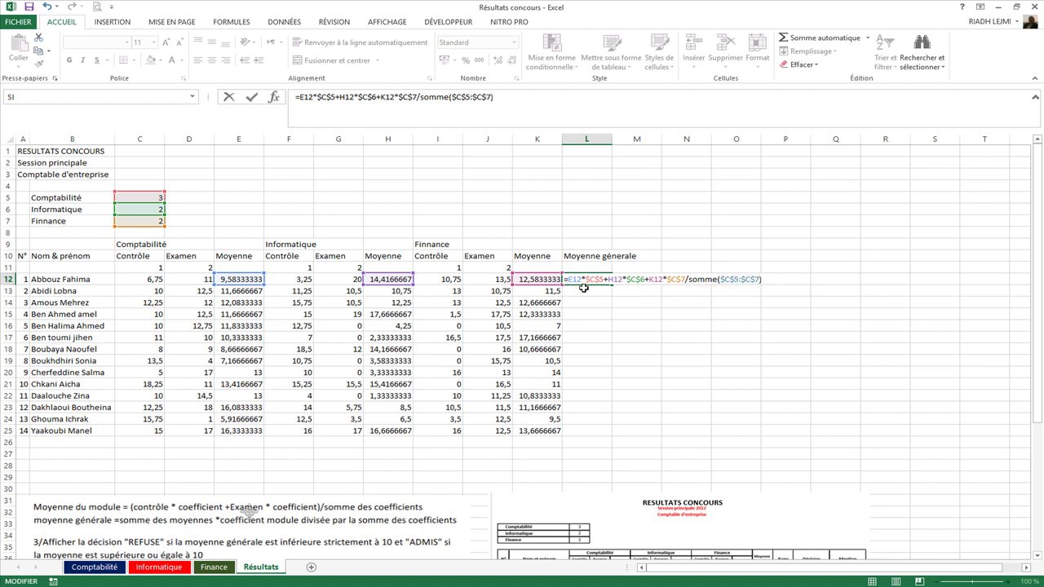
text(()
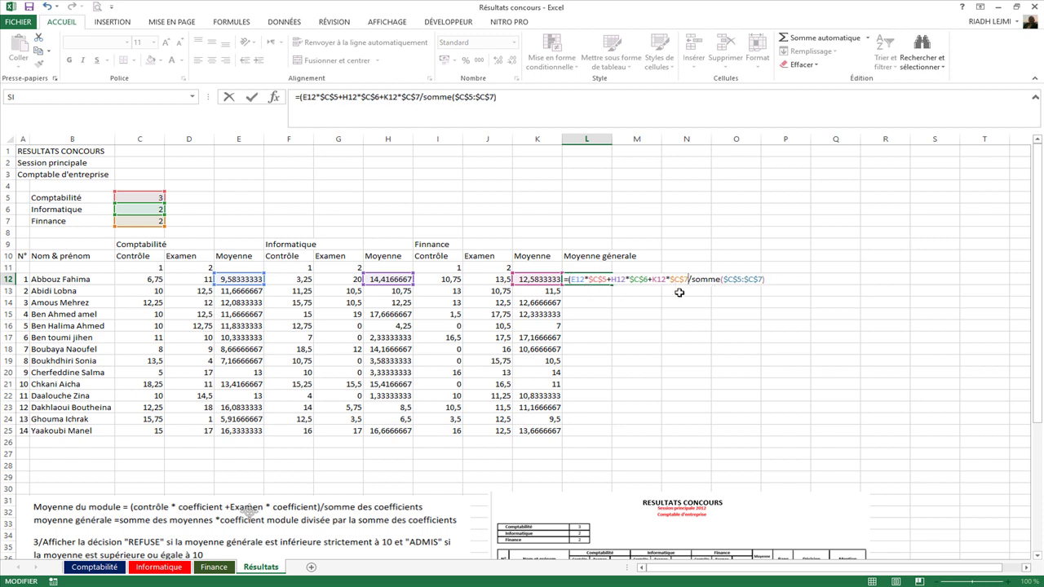
text())
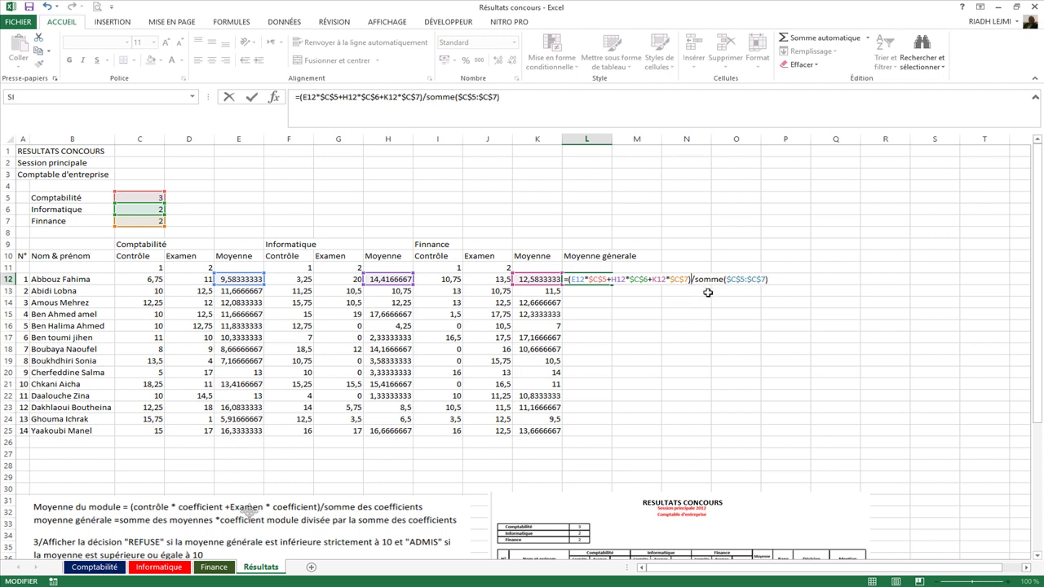
key(End)
key(Return)
key(Up)
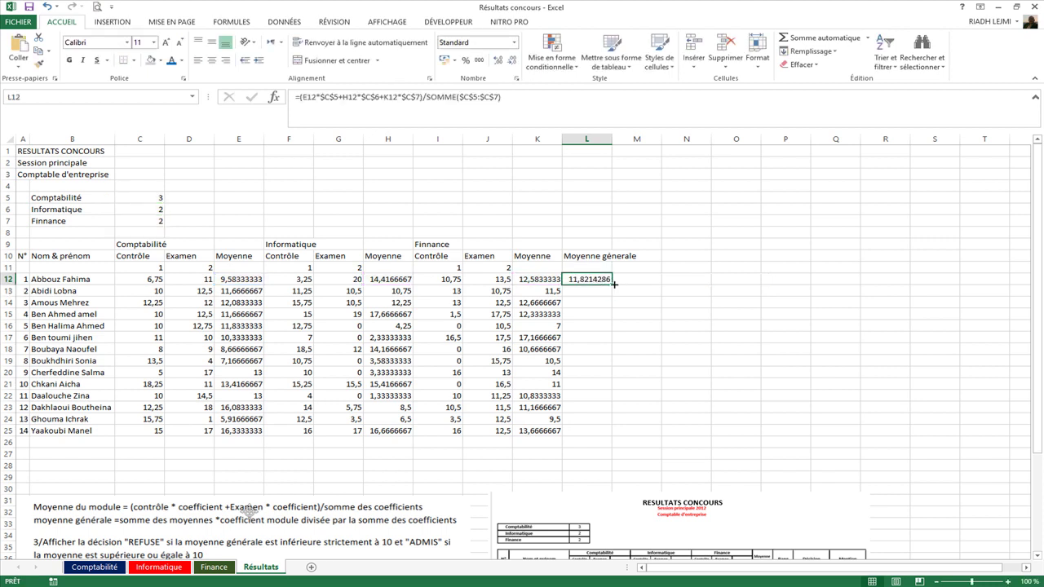
drag(614, 284, 611, 435)
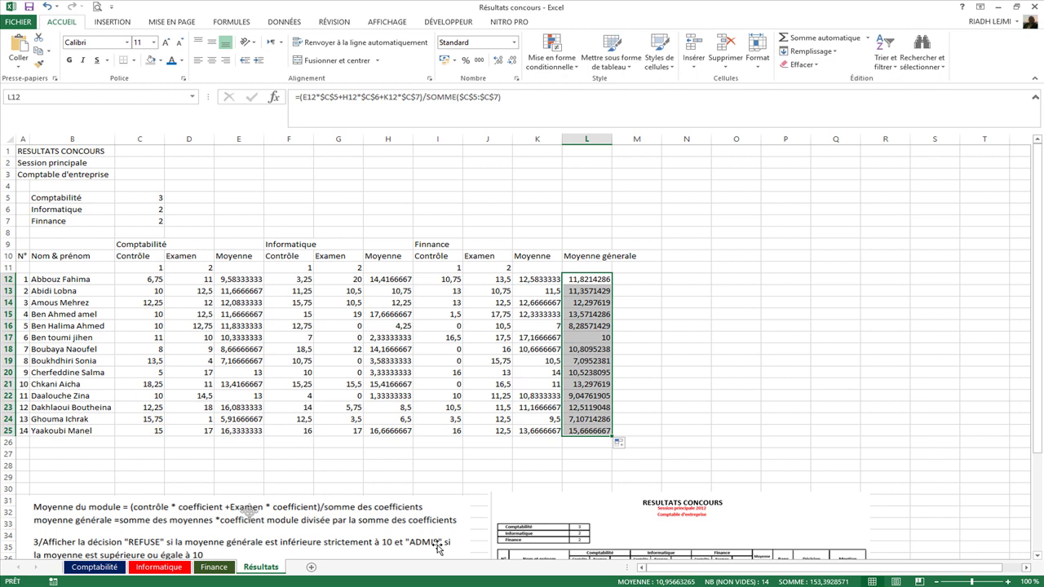
Step: Move the sample results picture slightly up and to the right, and enter the heading Rang in M10
click(645, 278)
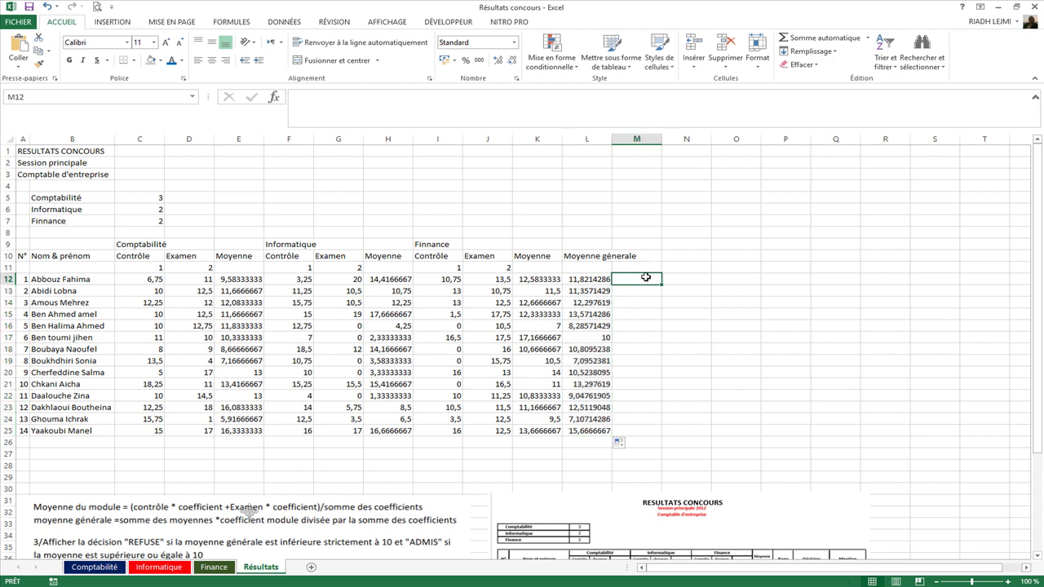
mouse_move(750, 527)
mouse_down()
mouse_move(749, 399)
mouse_move(761, 506)
mouse_up()
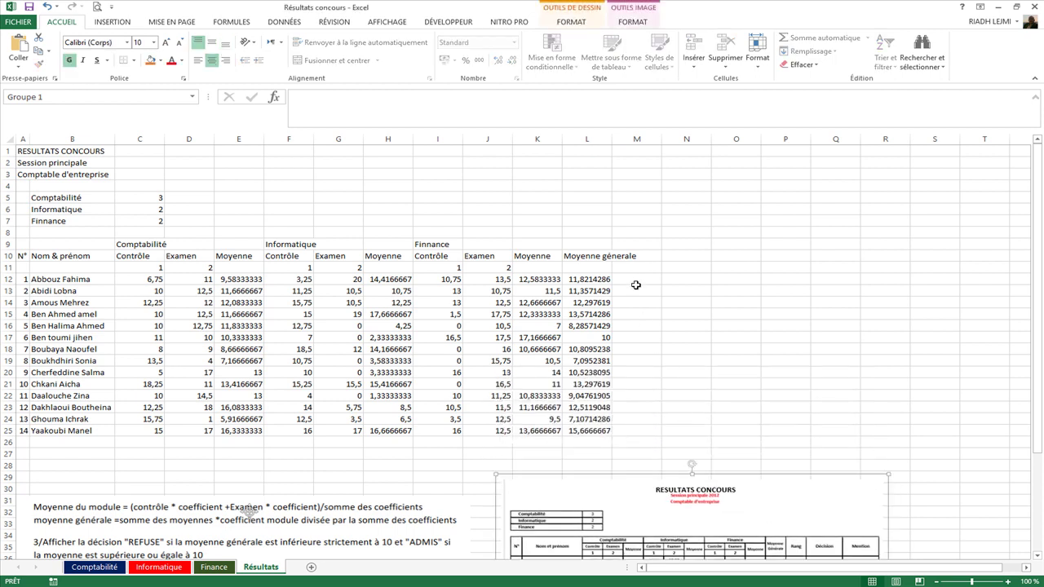
click(651, 258)
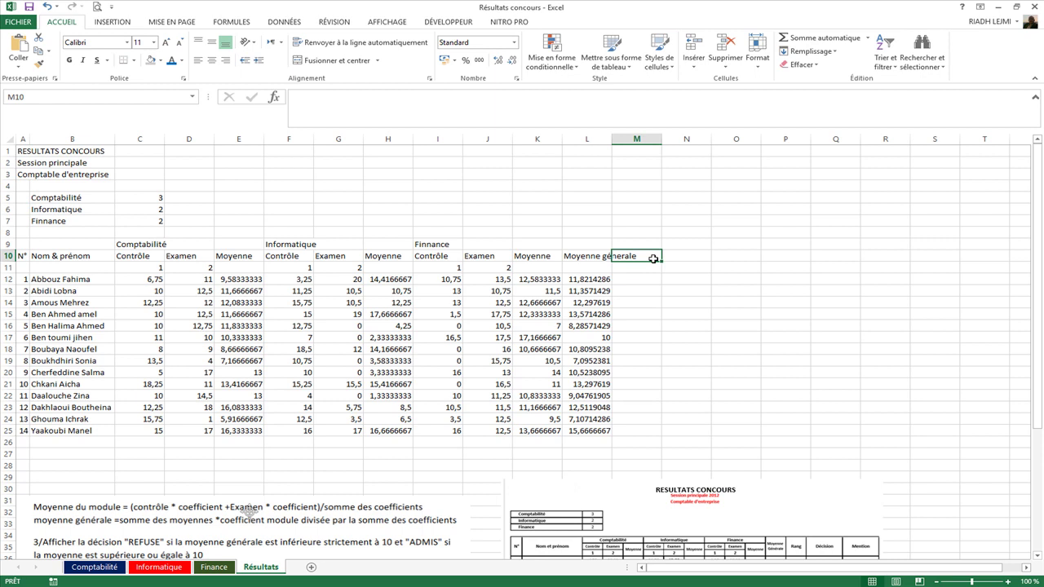
text(Rang)
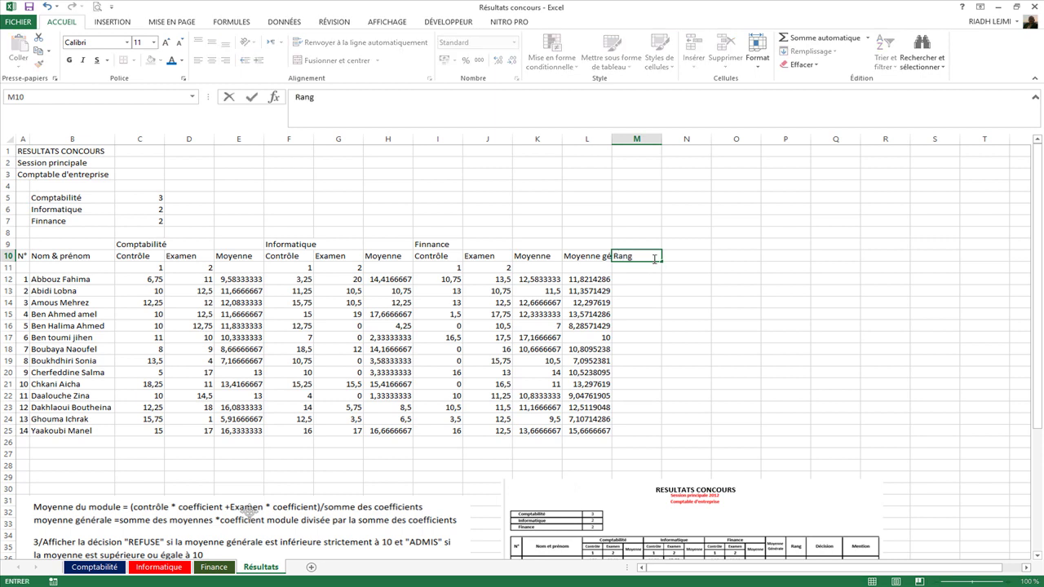
click(638, 279)
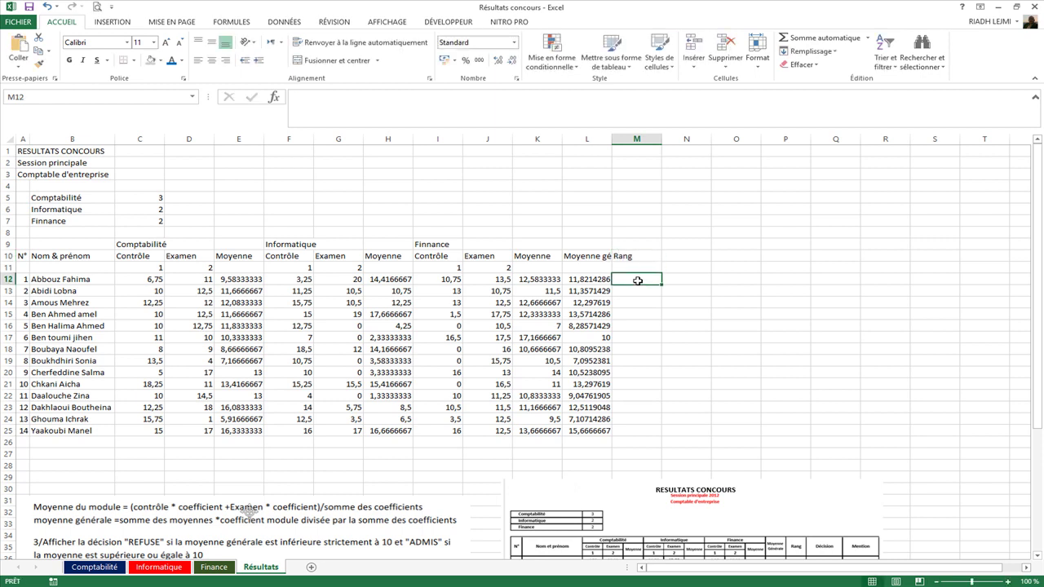
text(=rang)
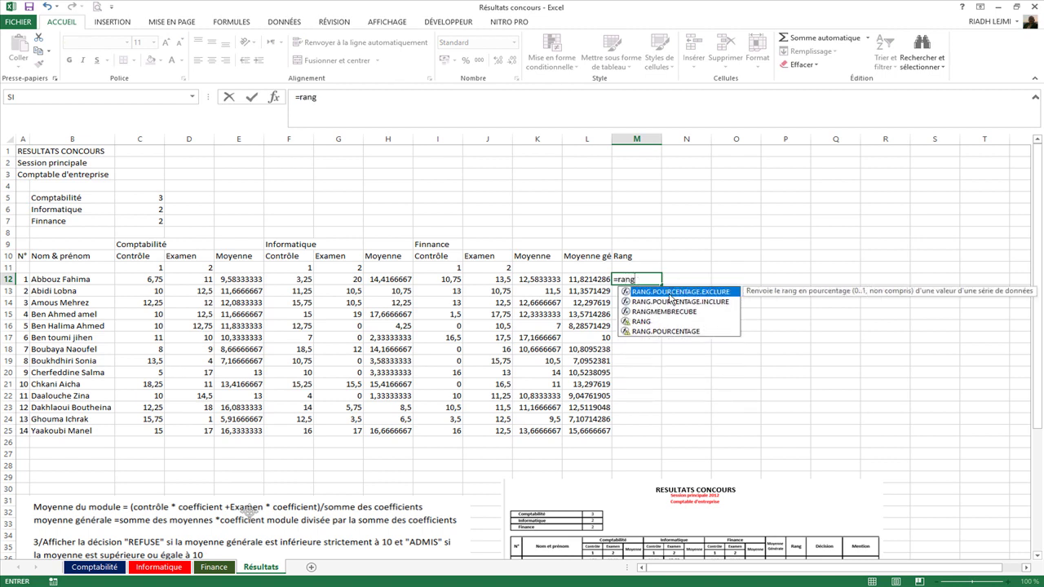
double_click(627, 293)
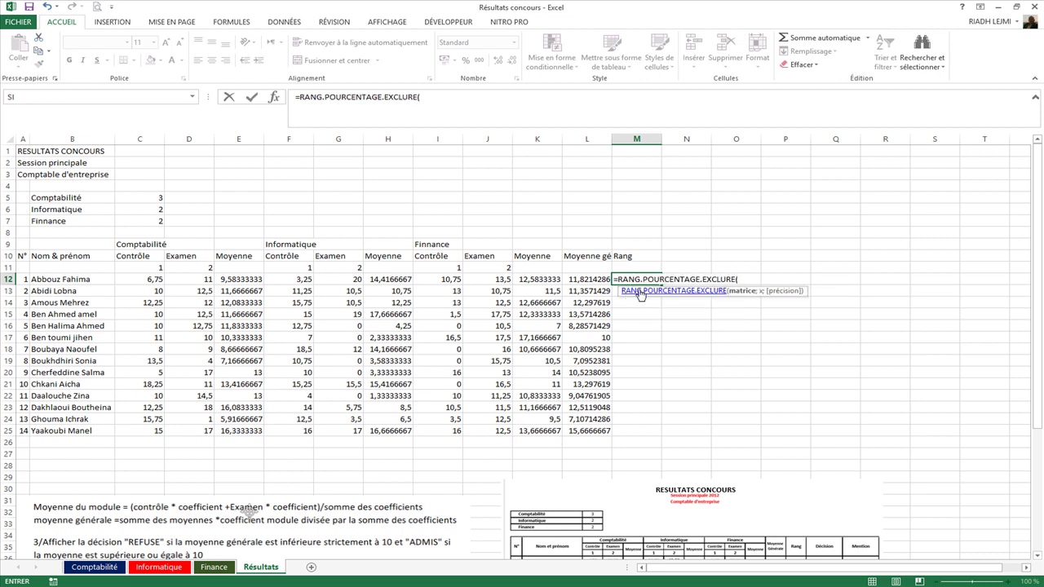
drag(742, 279, 616, 279)
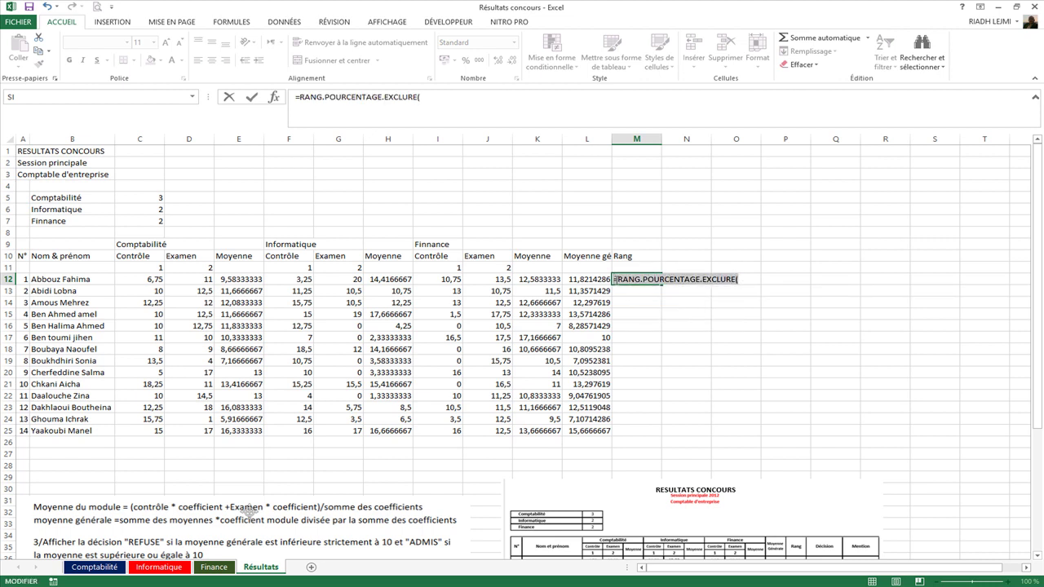
key(BackSpace)
text(=)
key(Escape)
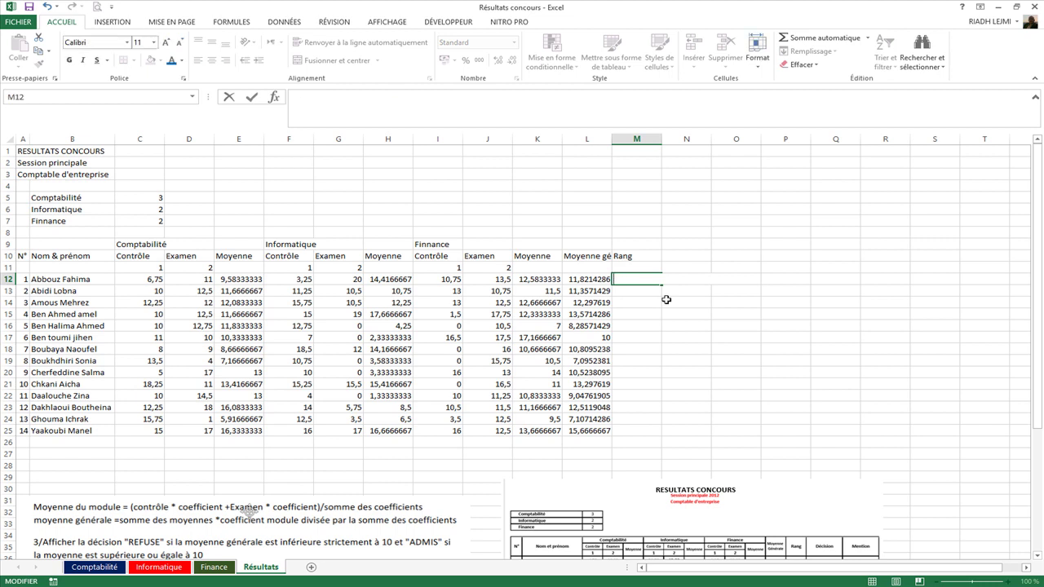
Step: Search the function list for "rang" and insert the RANG function in M12
click(274, 98)
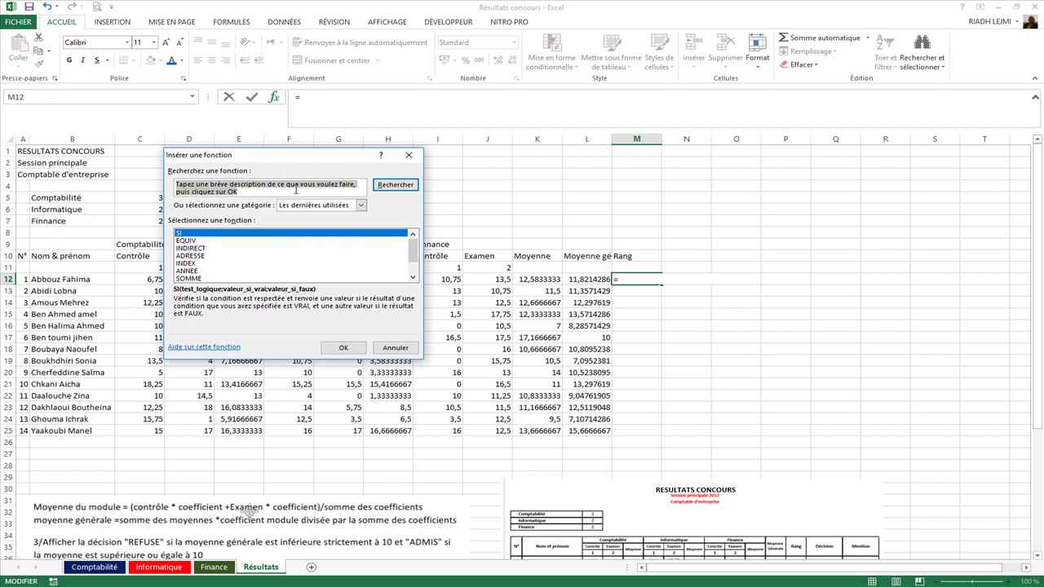
click(178, 181)
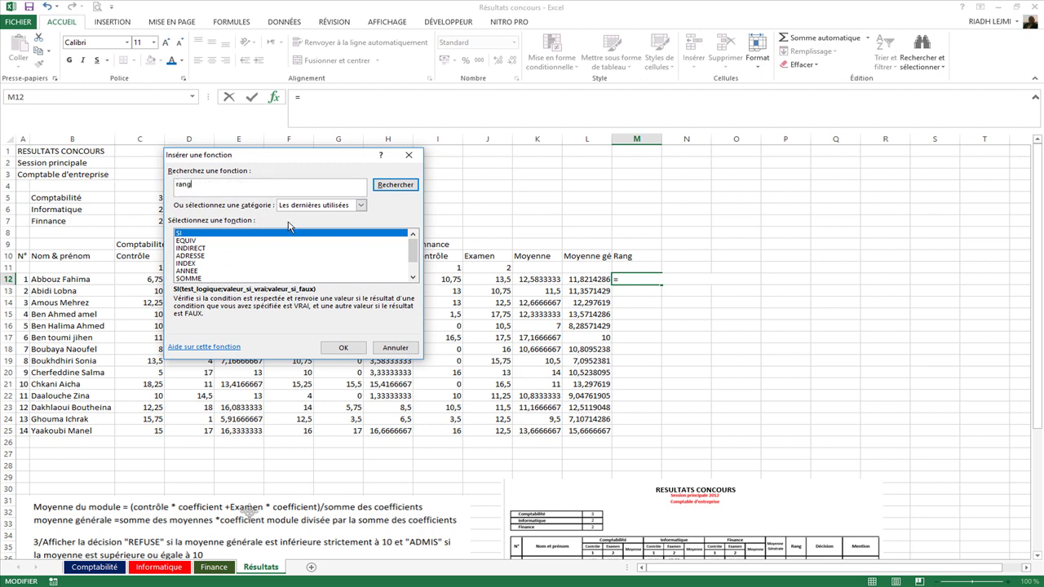
click(400, 187)
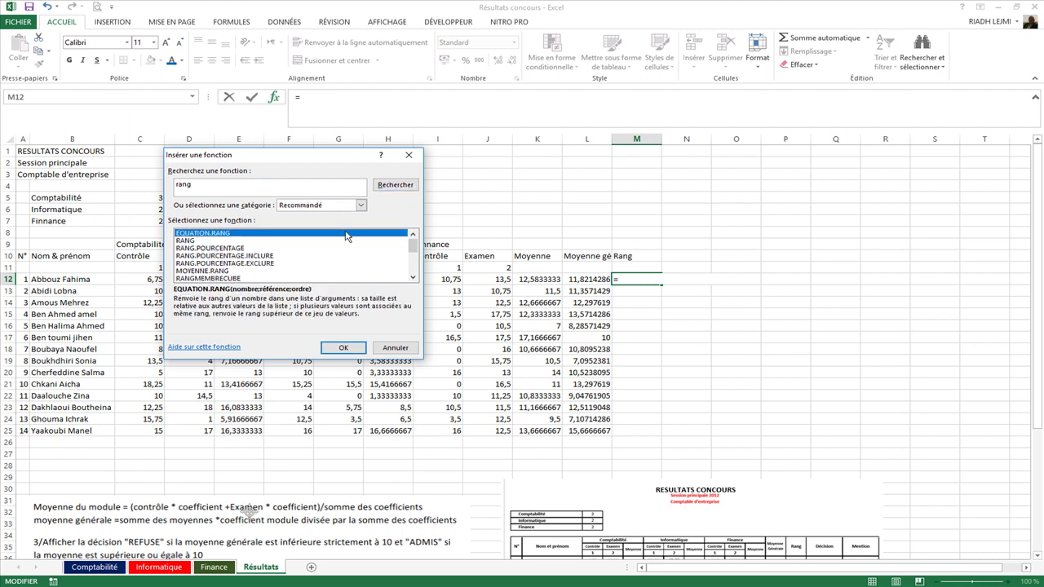
click(188, 241)
click(336, 347)
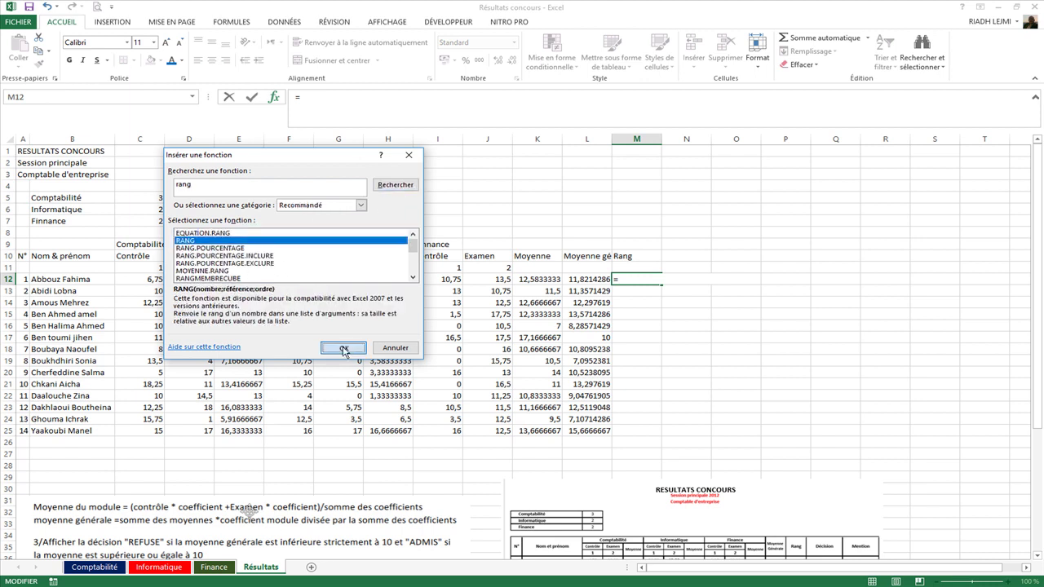
Step: Set the Nombre argument of the RANG function in M12 to cell L12
drag(340, 179, 355, 209)
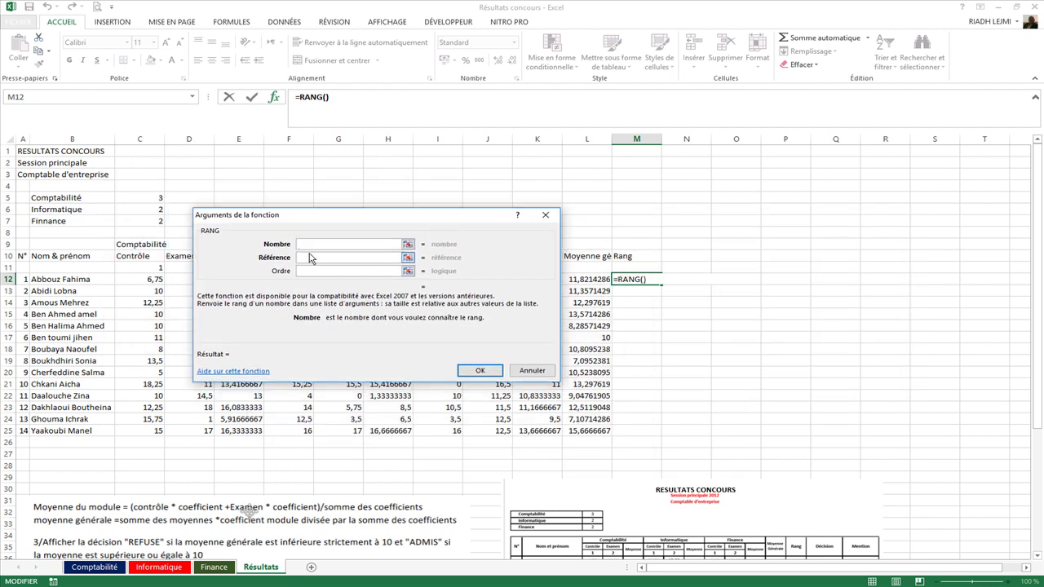
click(408, 246)
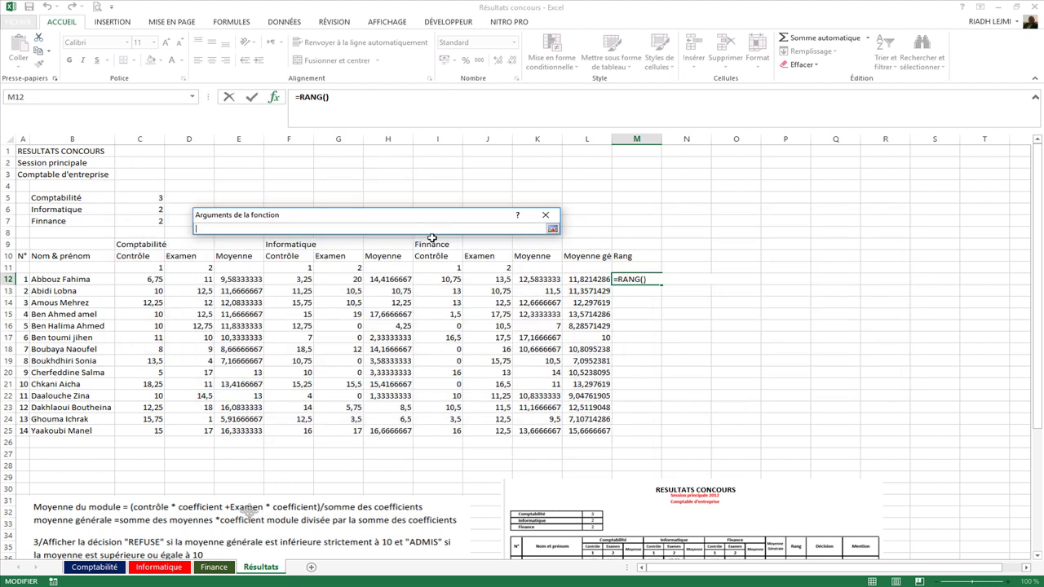
click(591, 277)
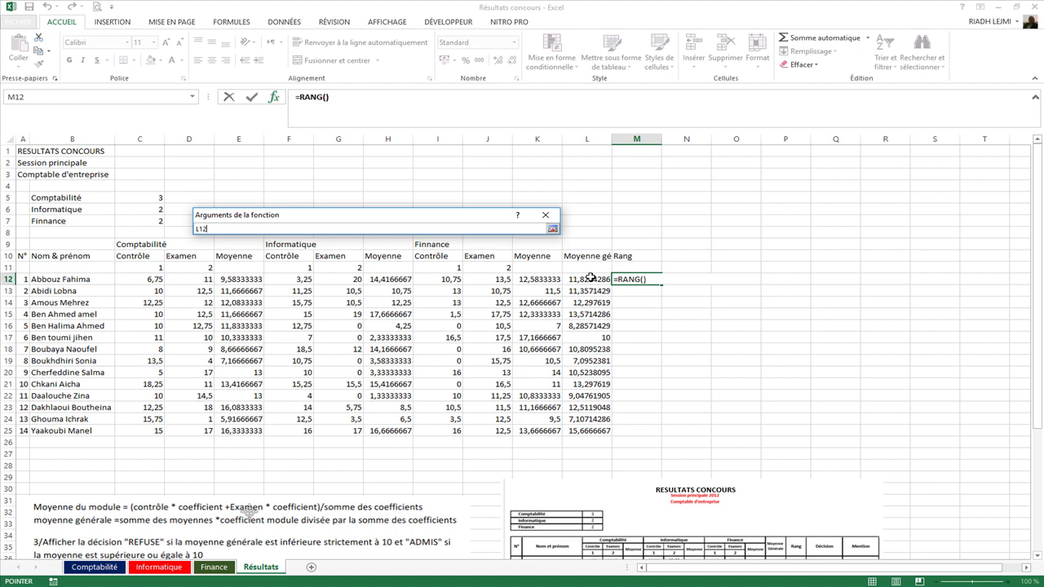
click(552, 228)
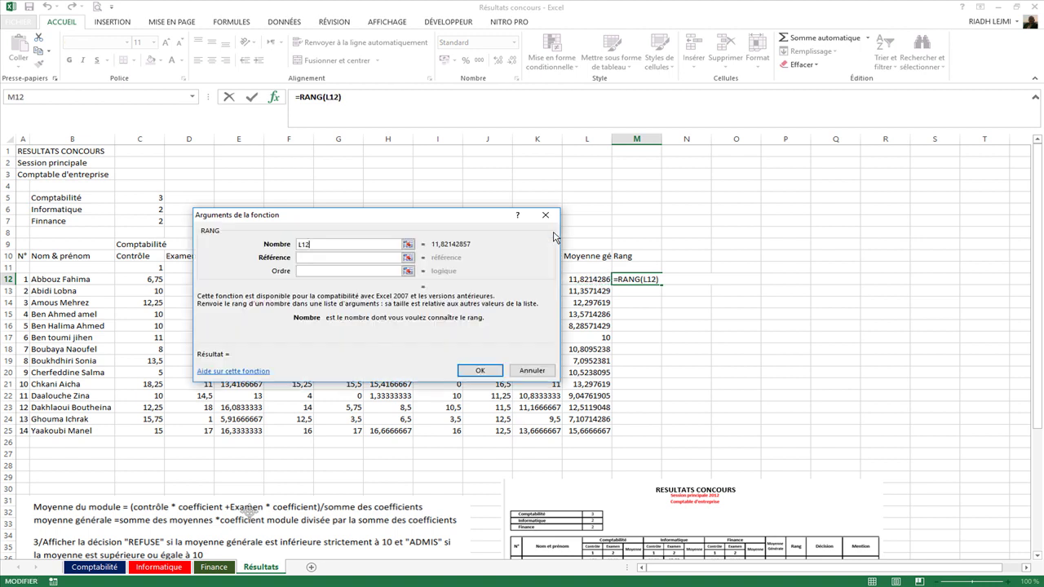
Step: Set the RANG reference to the absolute range $L$12:$L$25, insert the function and fill it down to M25
click(408, 258)
drag(590, 278, 591, 299)
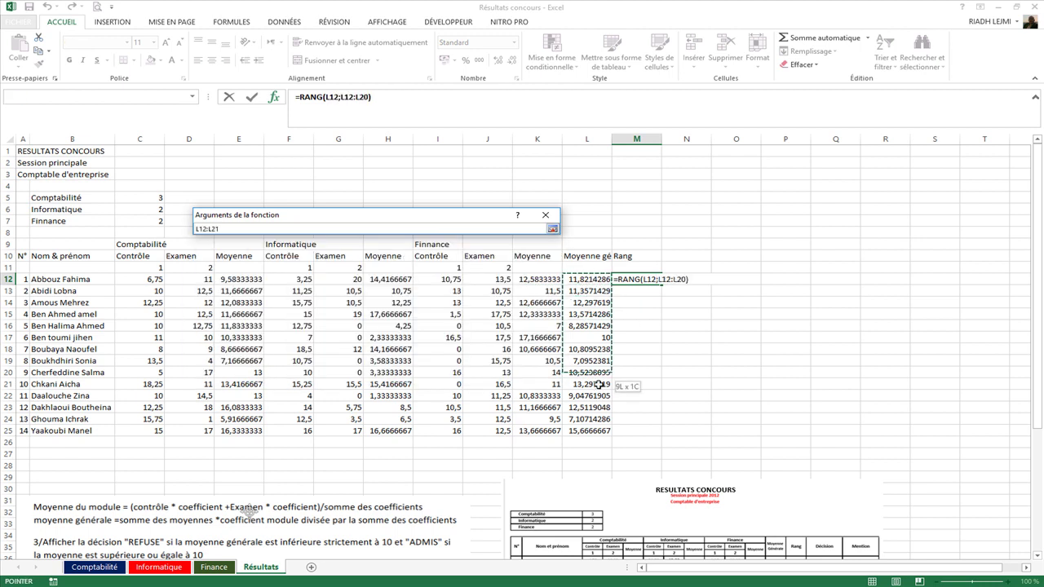
drag(602, 432, 603, 432)
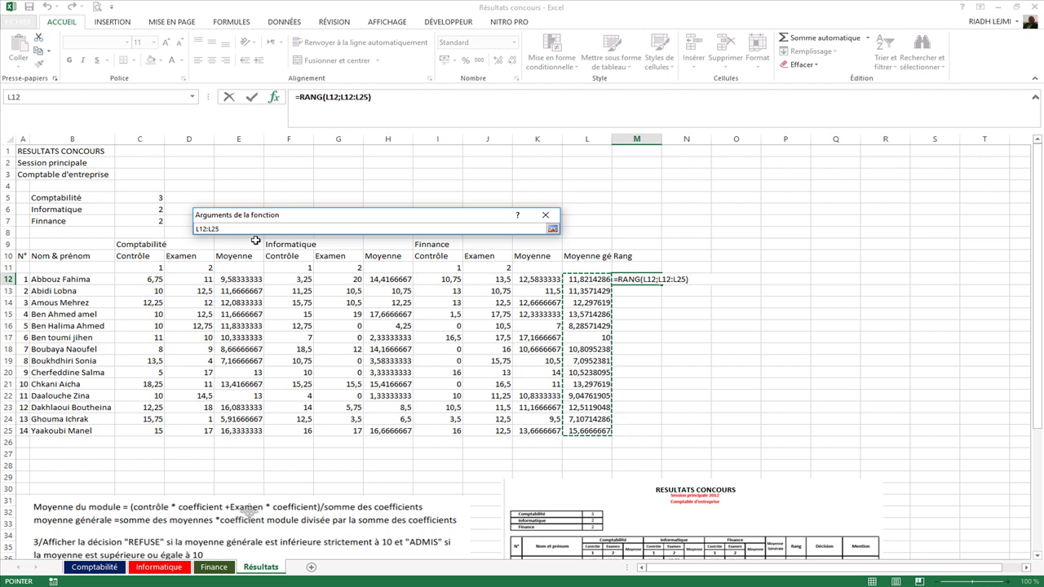
key(F4)
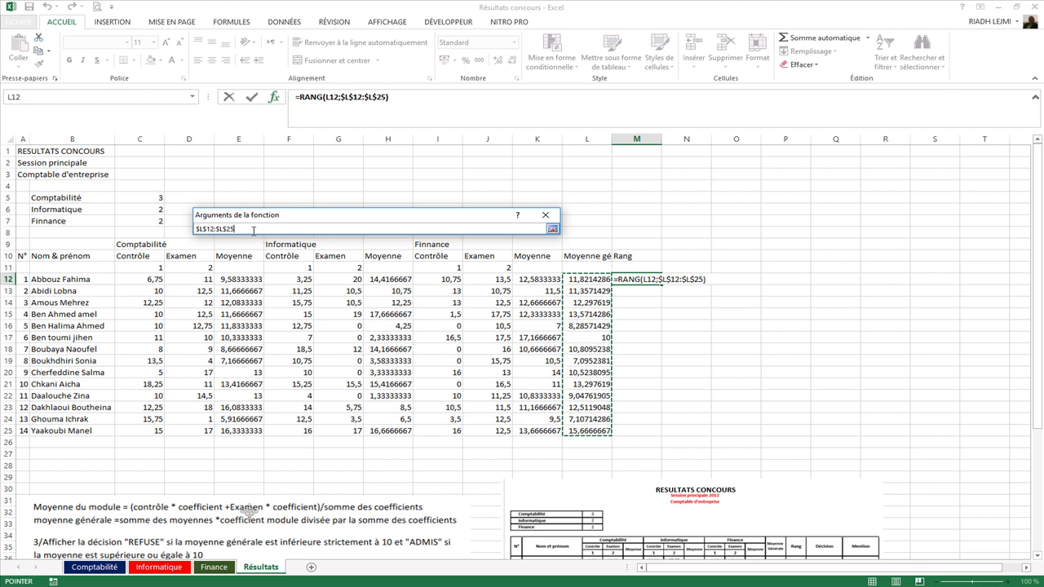
click(552, 230)
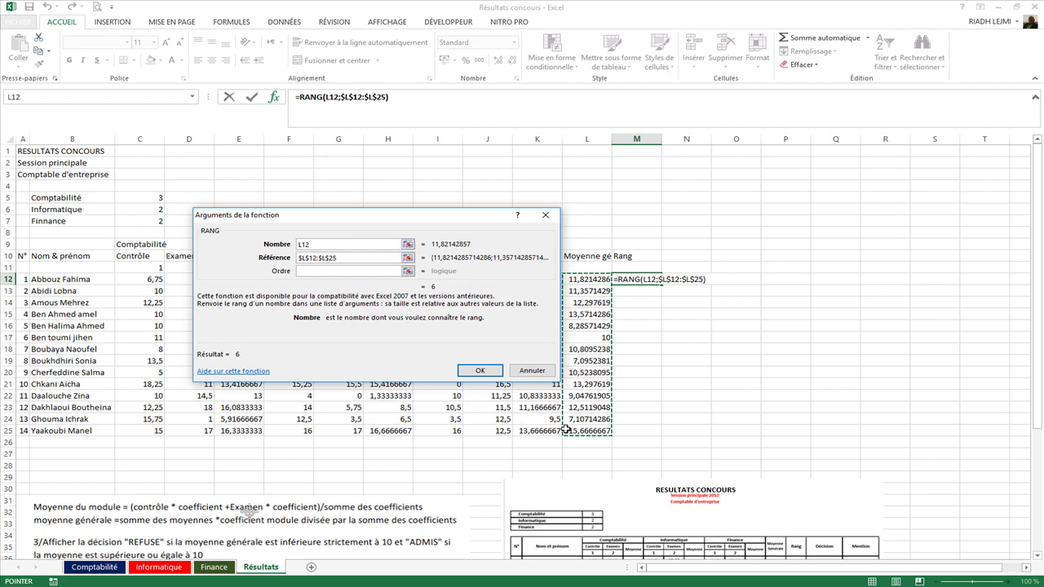
click(477, 371)
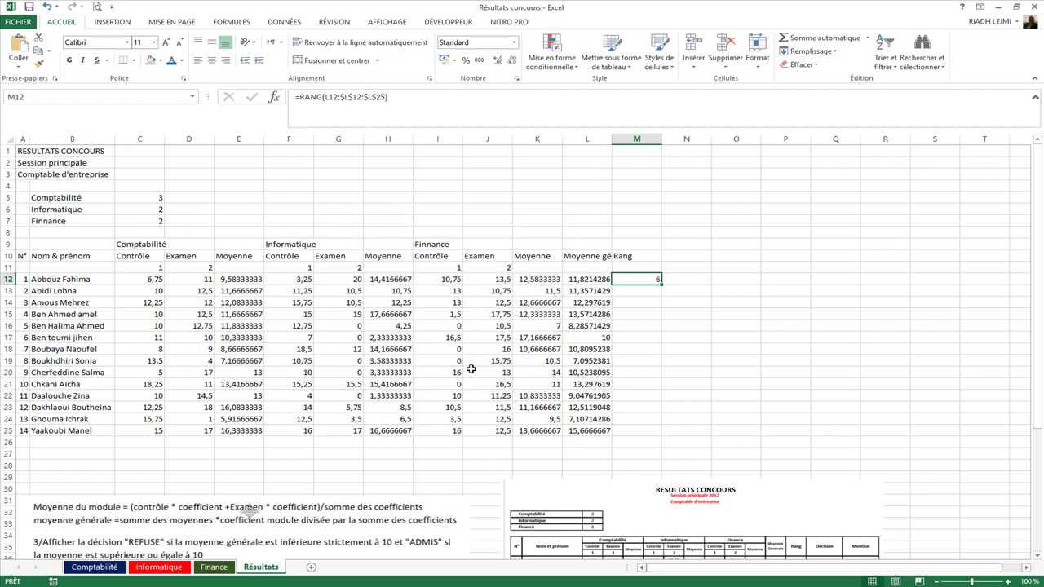
drag(661, 285, 648, 433)
click(639, 432)
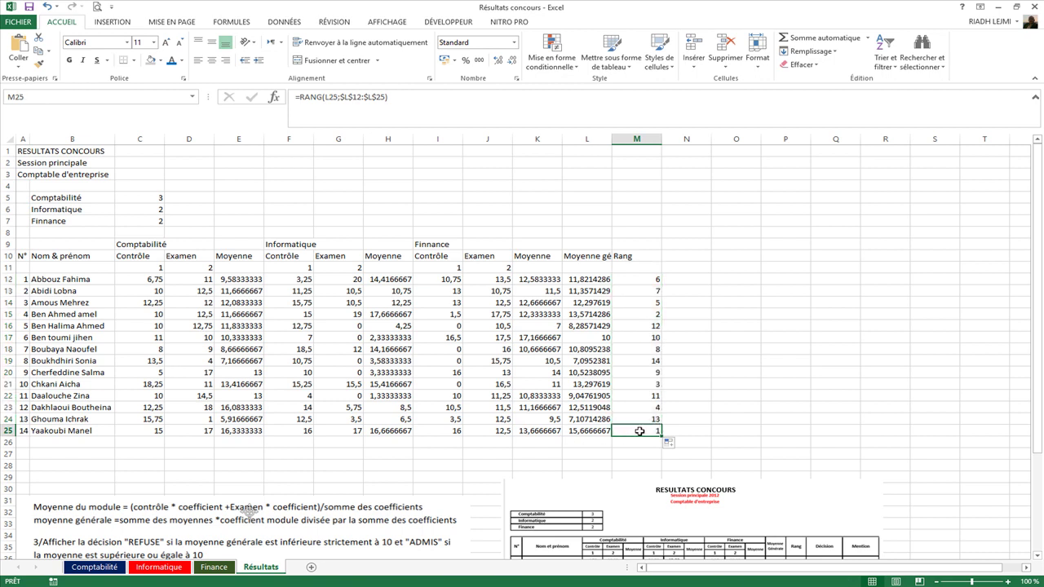
Step: Add the order argument 0 (Décroissant) to the RANG formula in M12
click(643, 278)
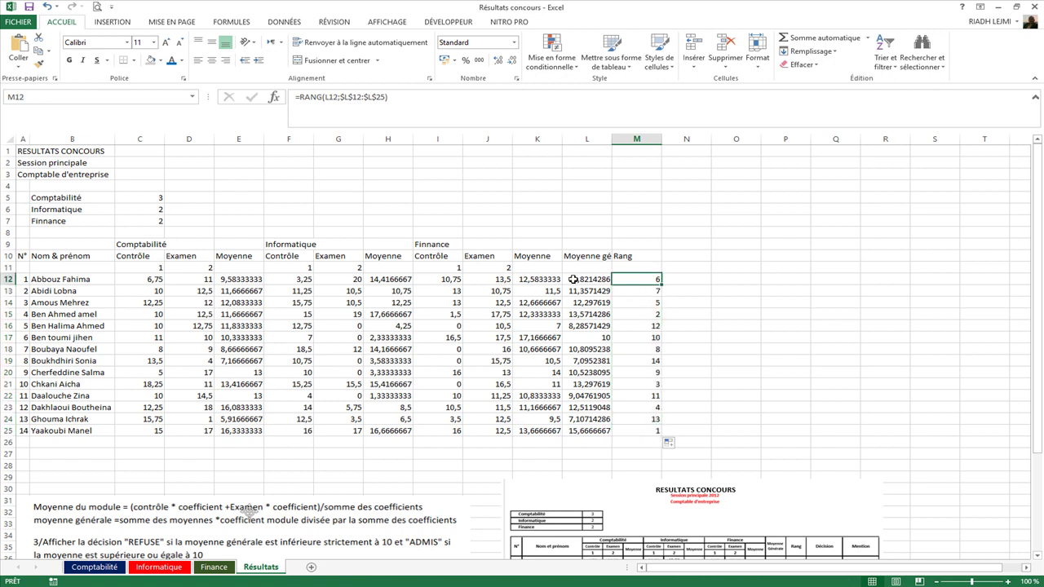
click(385, 97)
drag(384, 97, 387, 97)
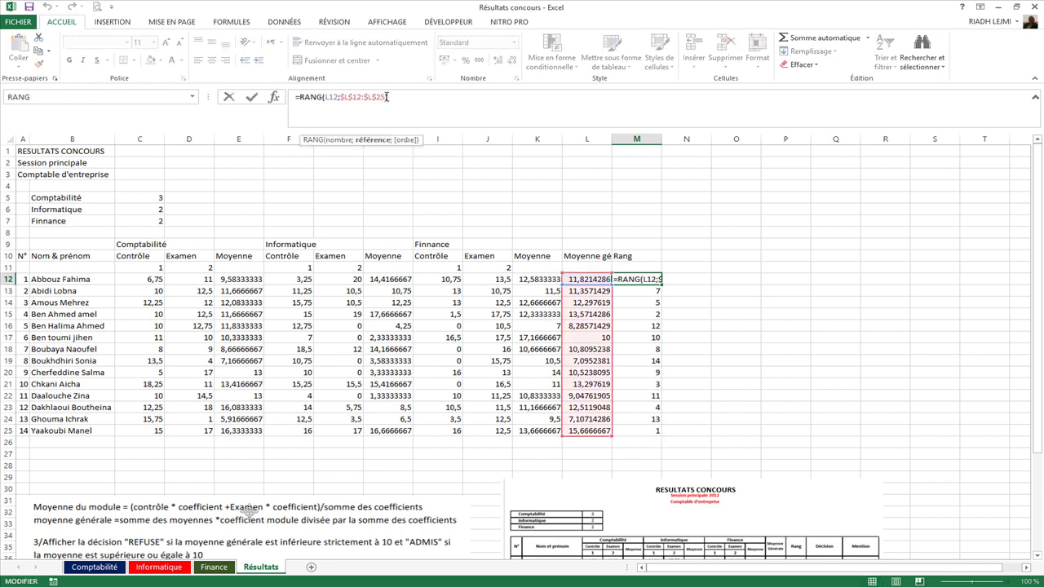
text(;)
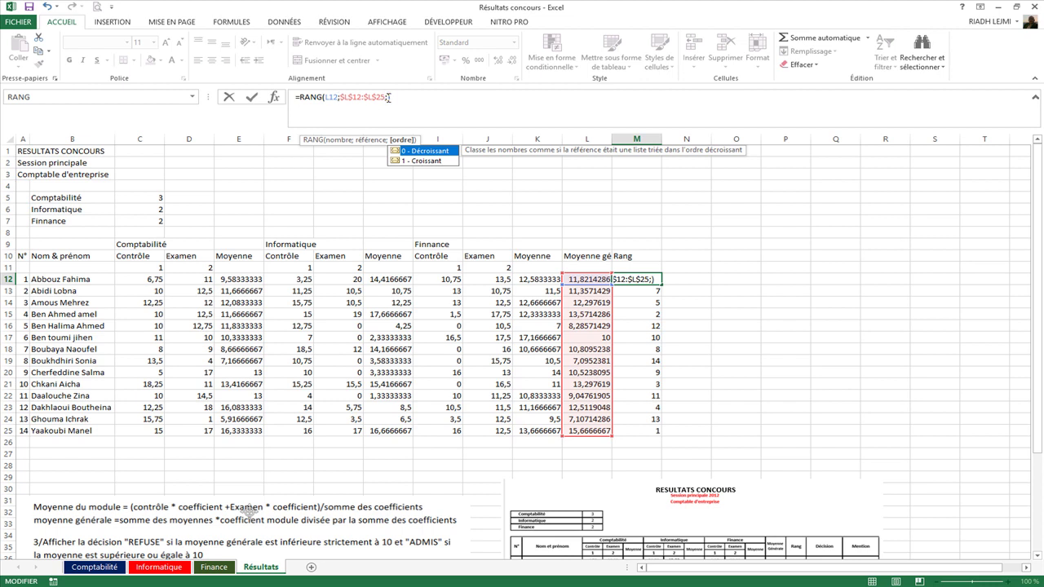
click(431, 153)
double_click(430, 152)
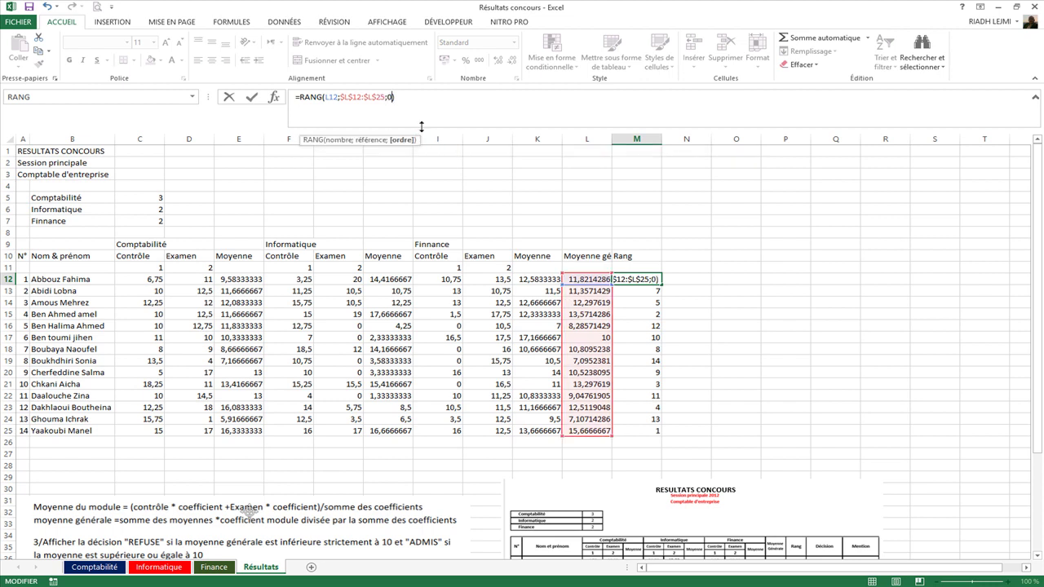
key(Return)
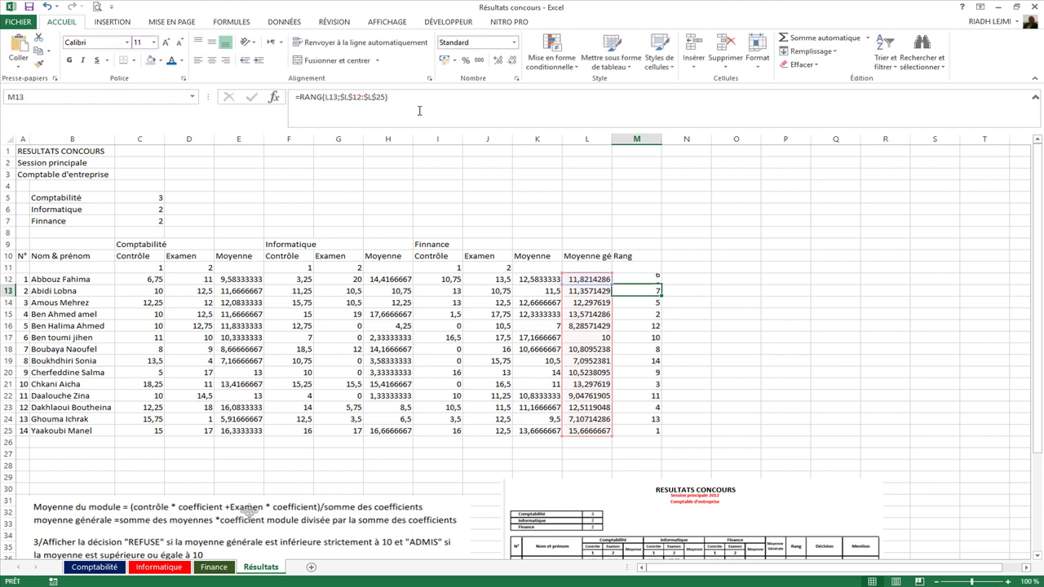
Step: Fill the M12 formula with the descending order argument down to M25 and check the top-ranked cells
click(648, 281)
drag(663, 282, 667, 450)
click(656, 431)
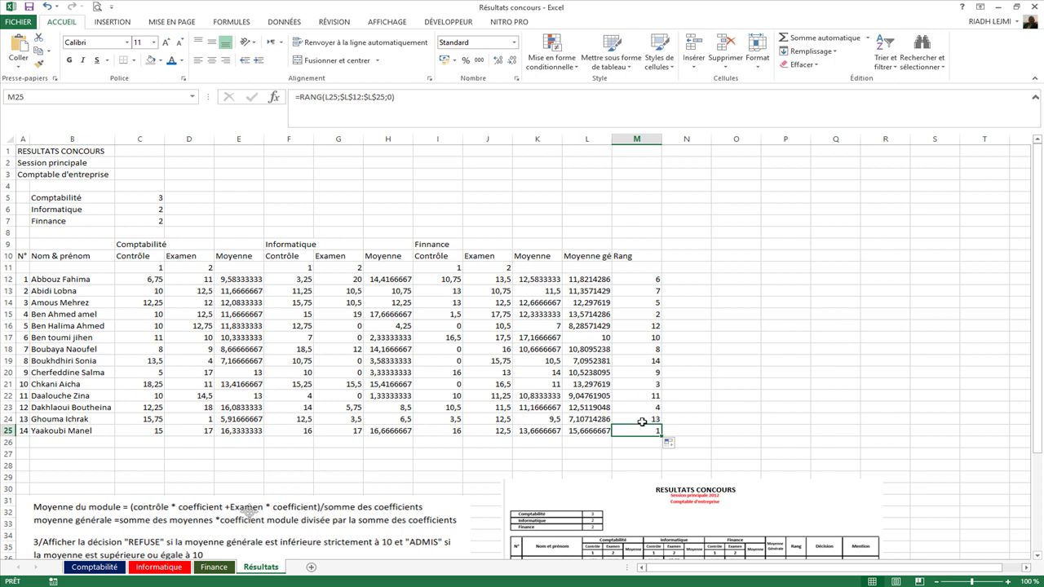
click(648, 315)
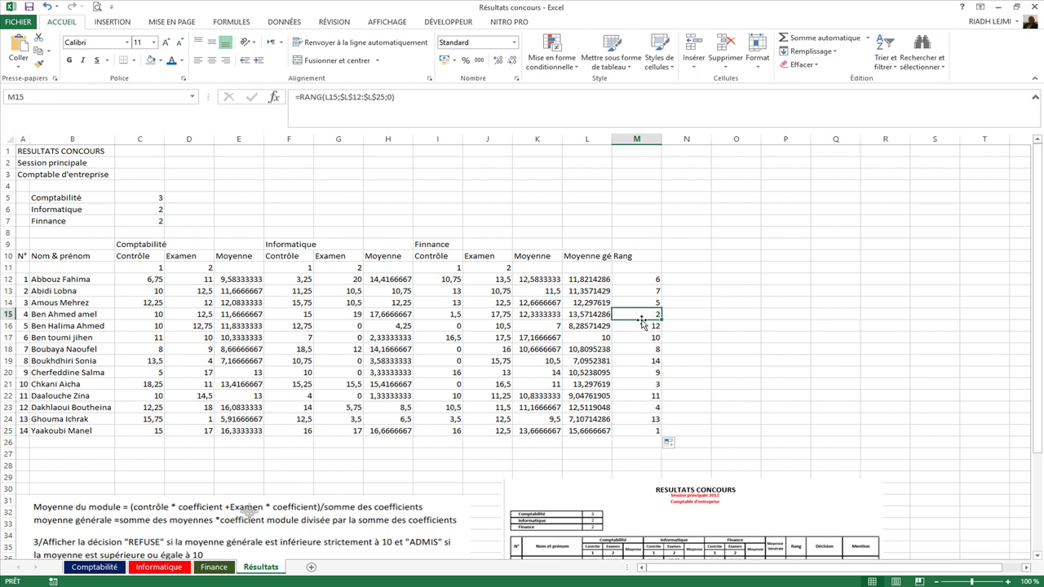
click(648, 384)
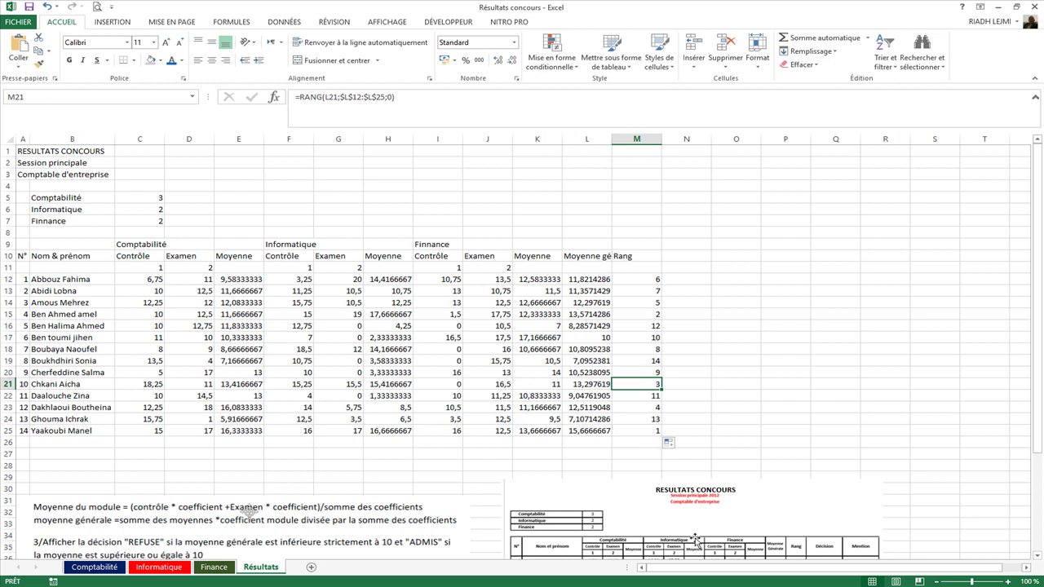
Step: Enter the heading Décision in N10 and start an SI formula in N12 with the test L12<10
click(686, 256)
text(Décision)
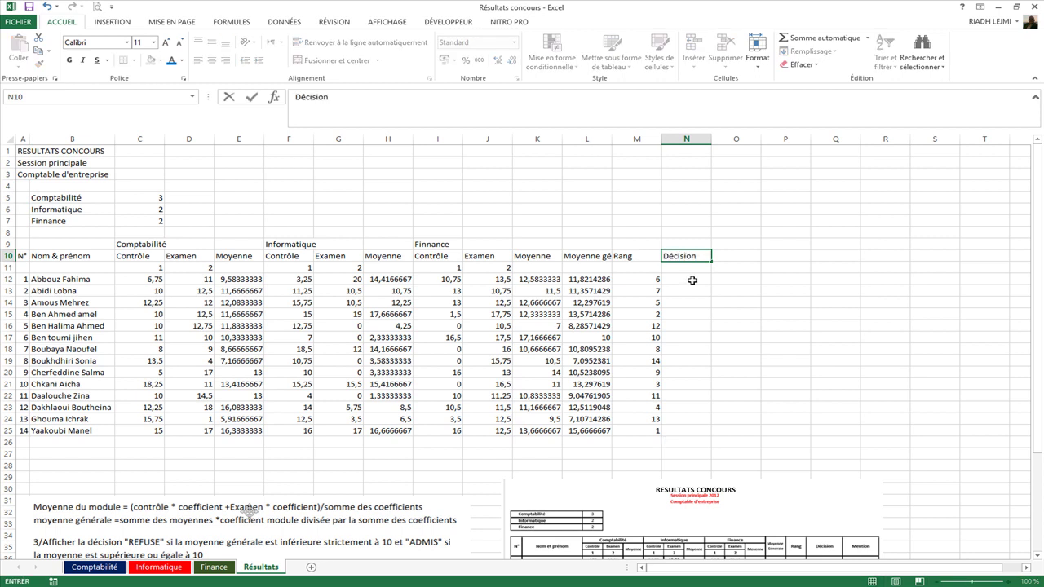
click(693, 281)
text(=si()
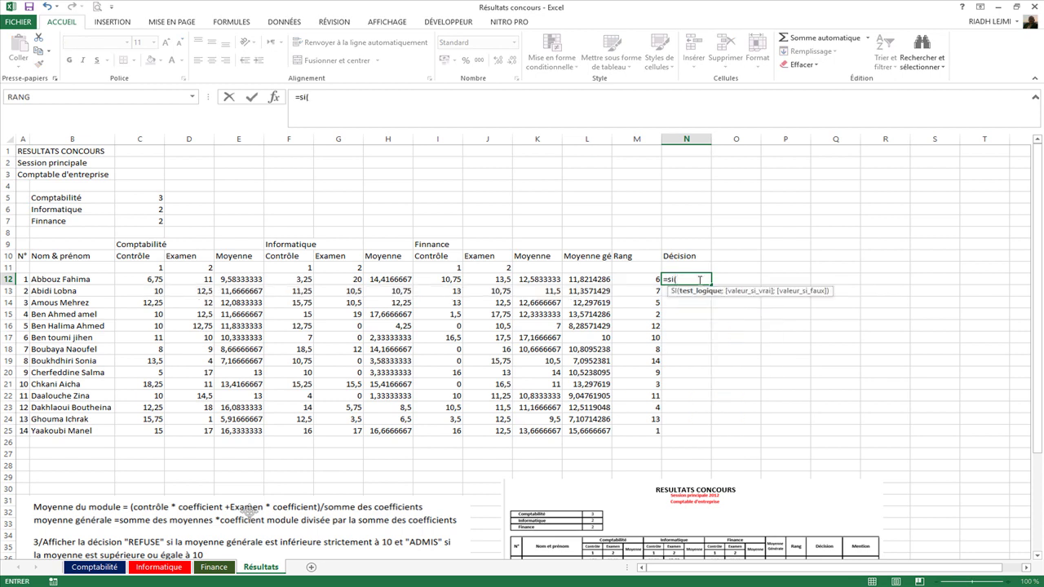
click(582, 279)
text(<10)
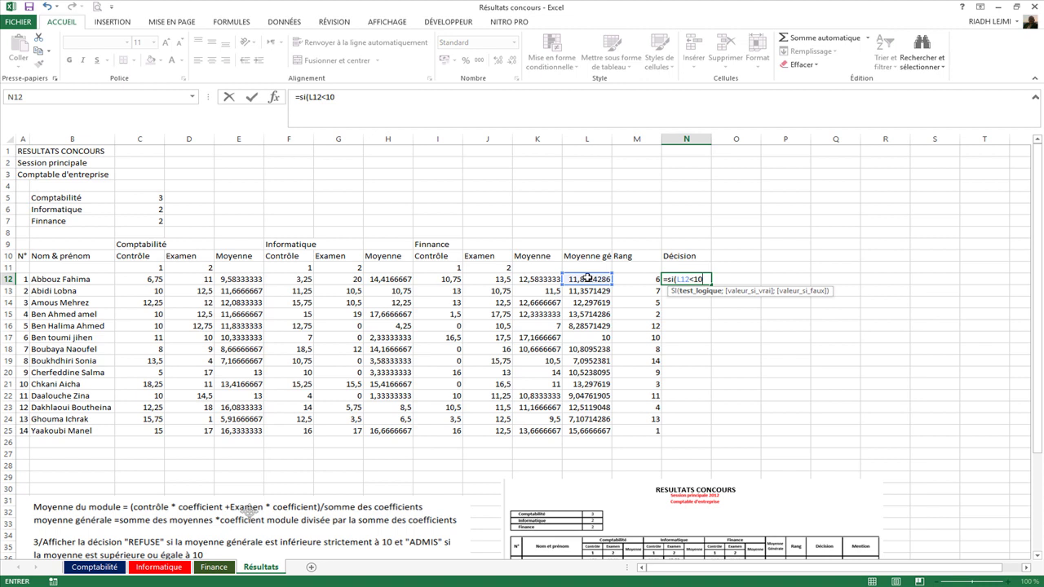
text(;)
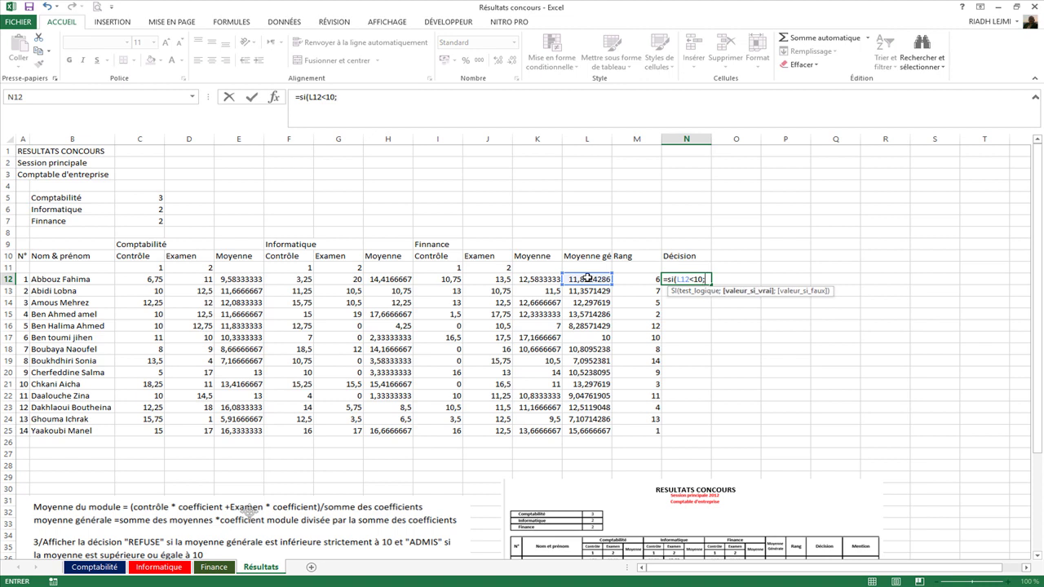
Step: Complete the N12 formula with "Refusé" if true and "Admis" if false, and fill it down to N25
text("refusé")
click(708, 279)
key(BackSpace)
text(Refusé")
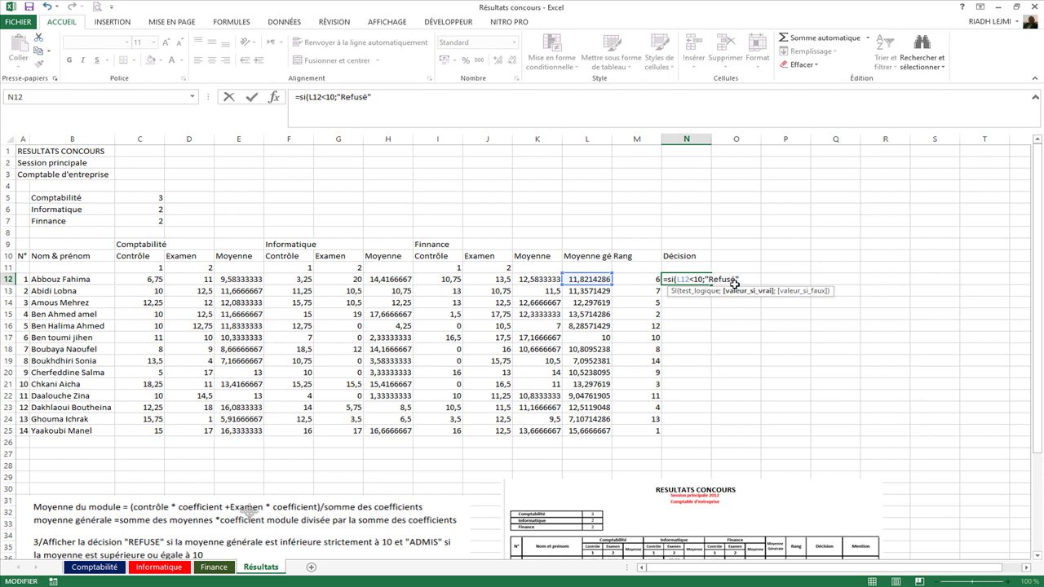
text(;)
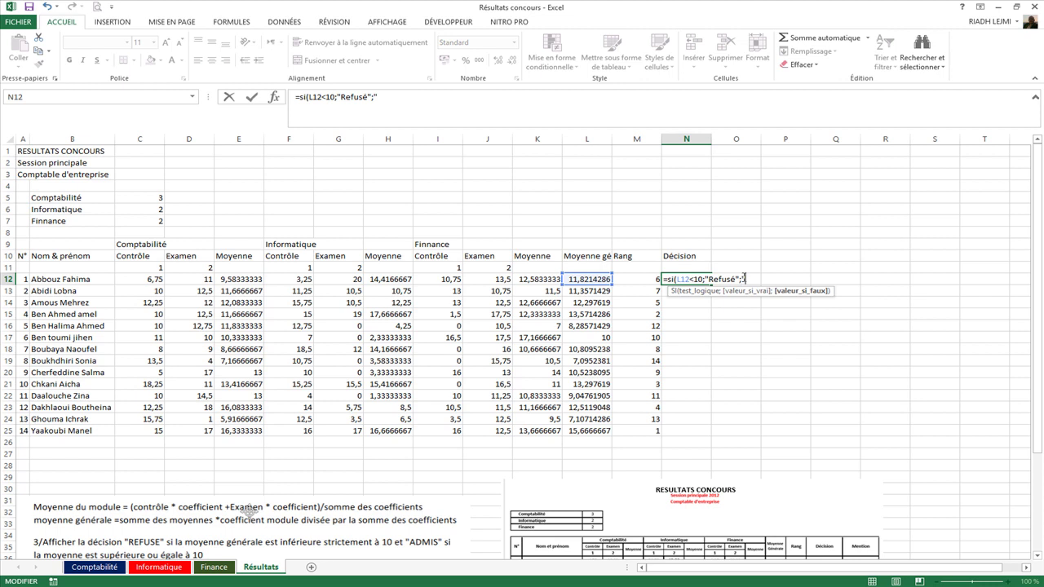
text("Admis"))
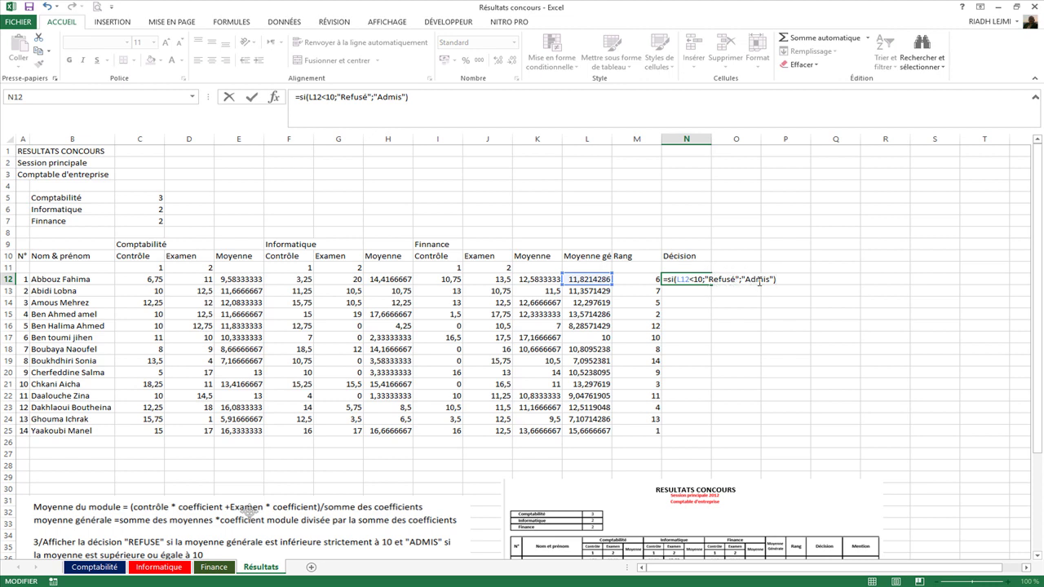
key(Return)
click(703, 282)
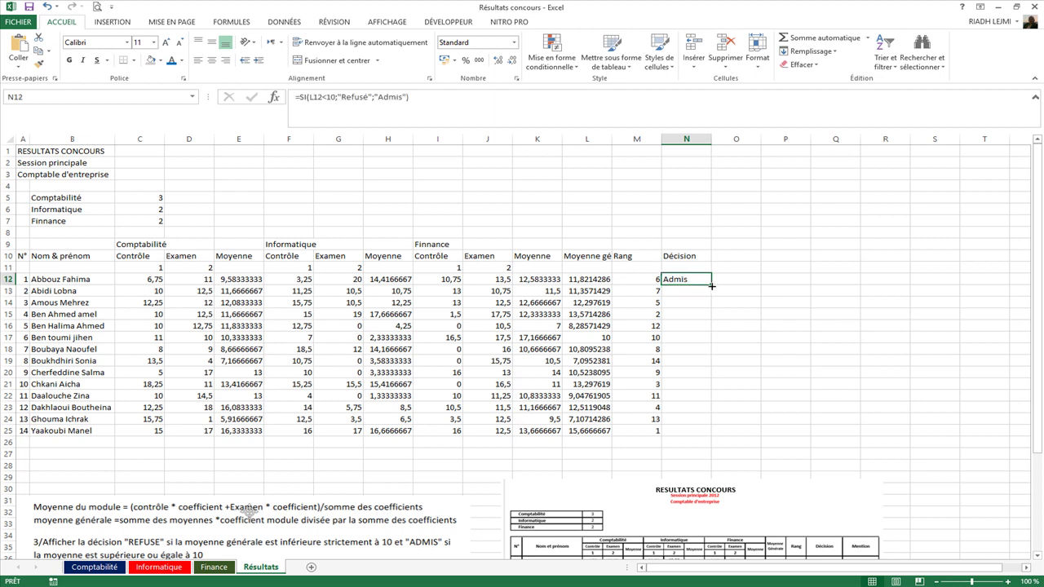
drag(711, 284, 701, 438)
Step: Enter the heading Mention in O10 and move the instructions picture up to reveal the remaining tasks
click(737, 257)
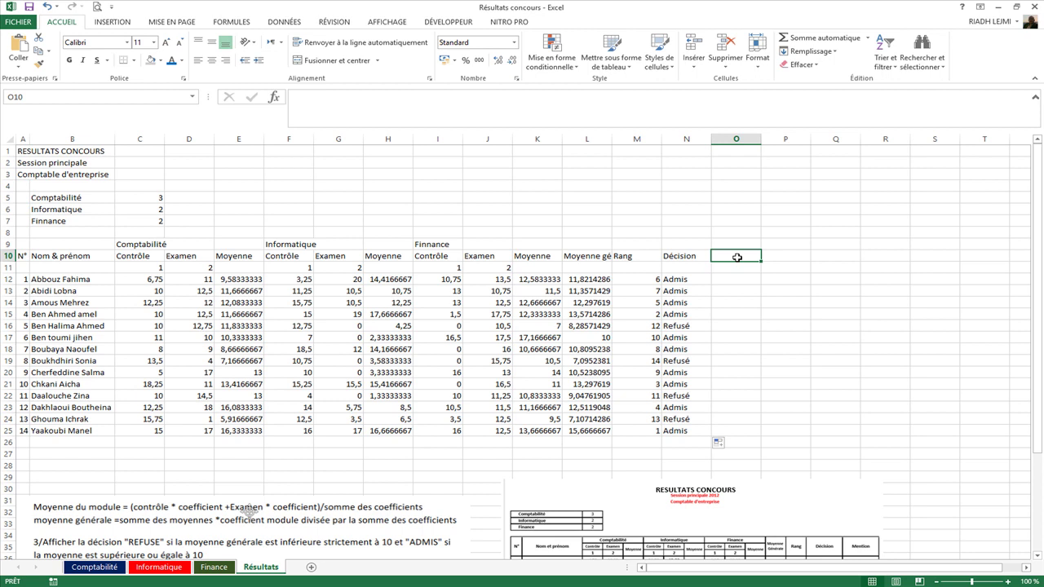
text(Mention)
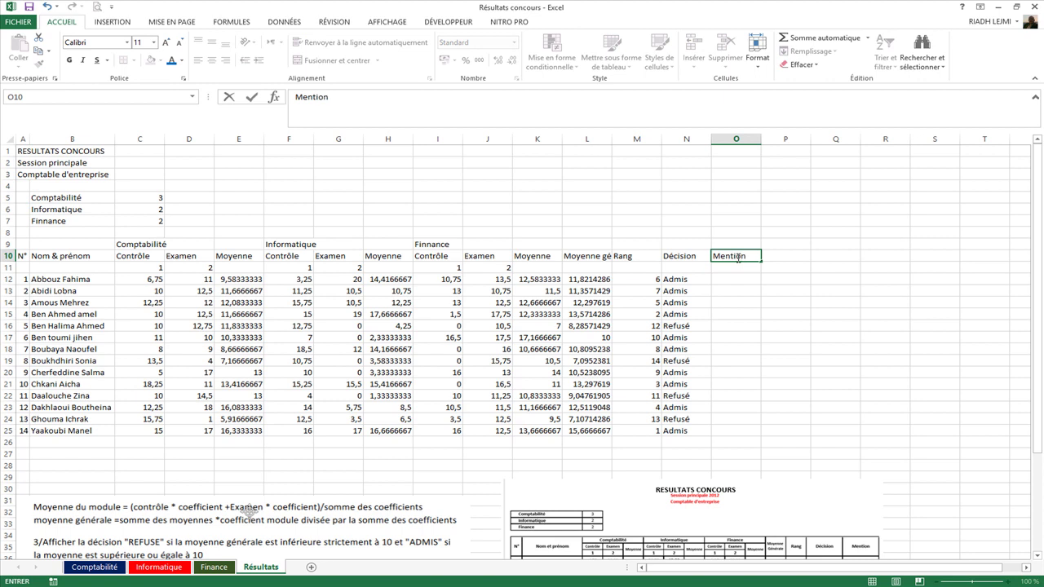
click(738, 279)
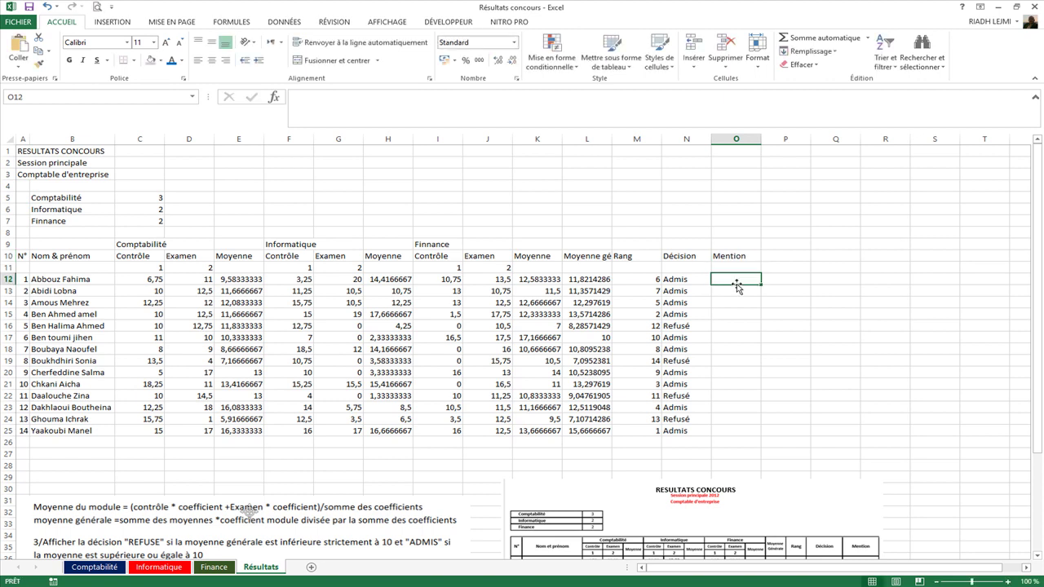
drag(352, 517, 326, 406)
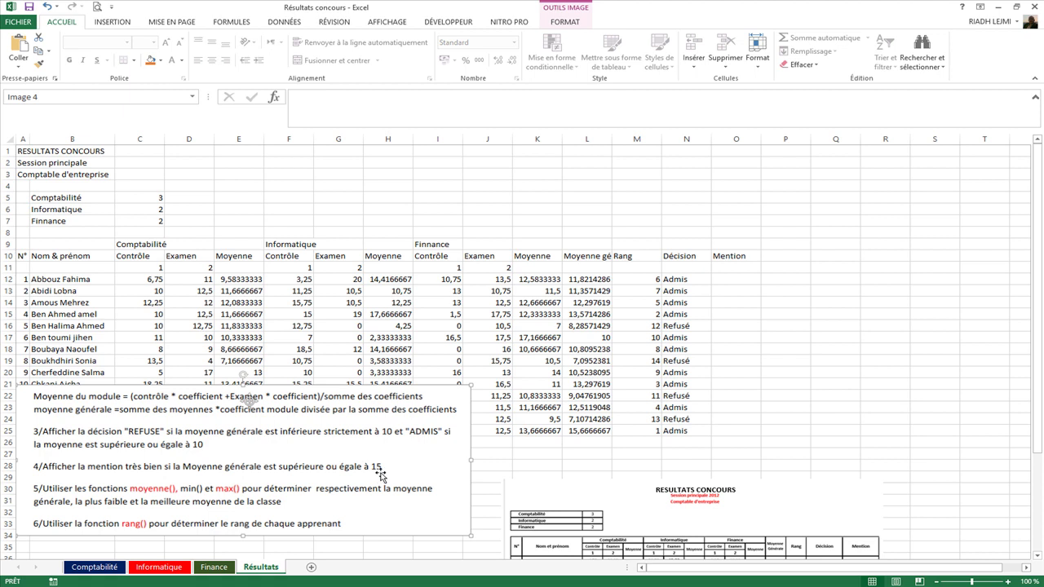
drag(383, 413, 387, 441)
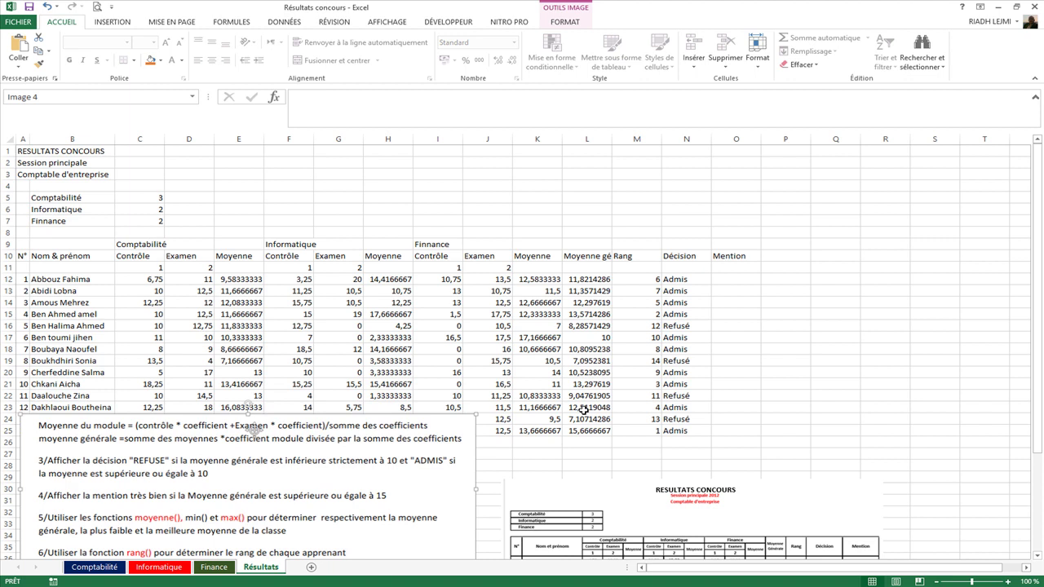
Step: Start an SI formula in O12 with the test L12>=15
click(730, 277)
text(=si()
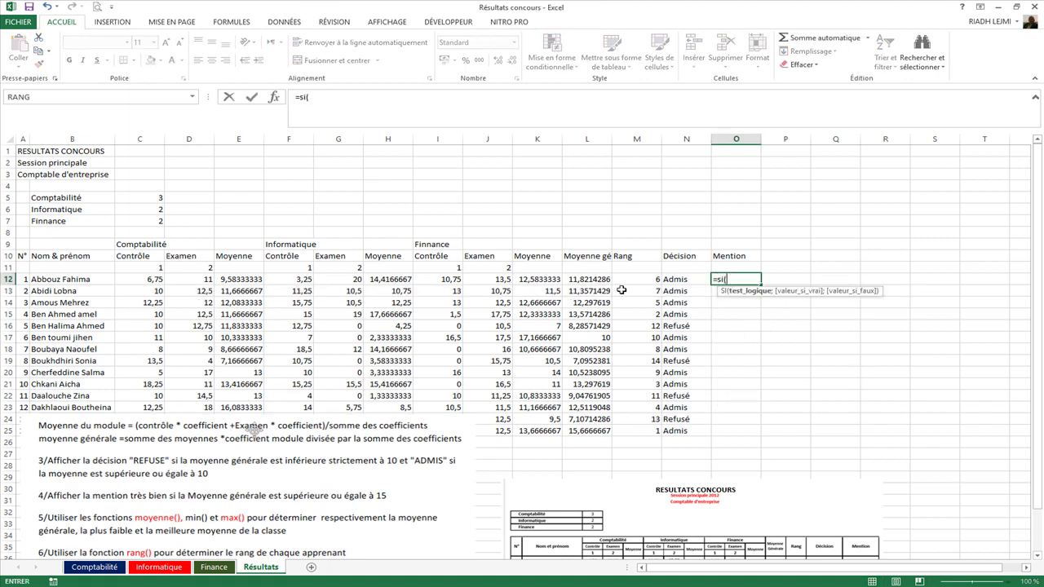
click(569, 279)
text(<1)
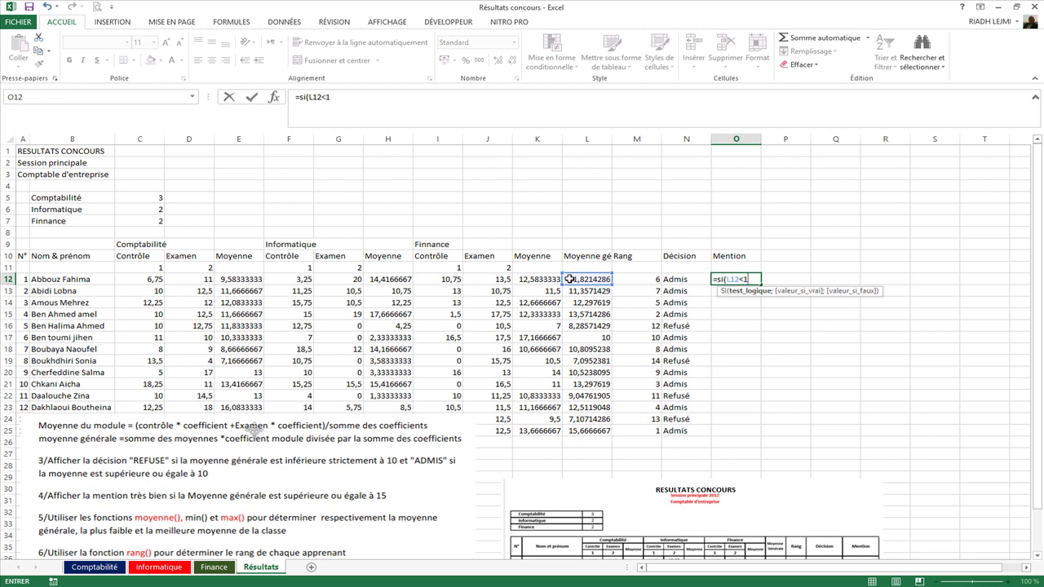
key(BackSpace)
key(BackSpace)
text(>=15;)
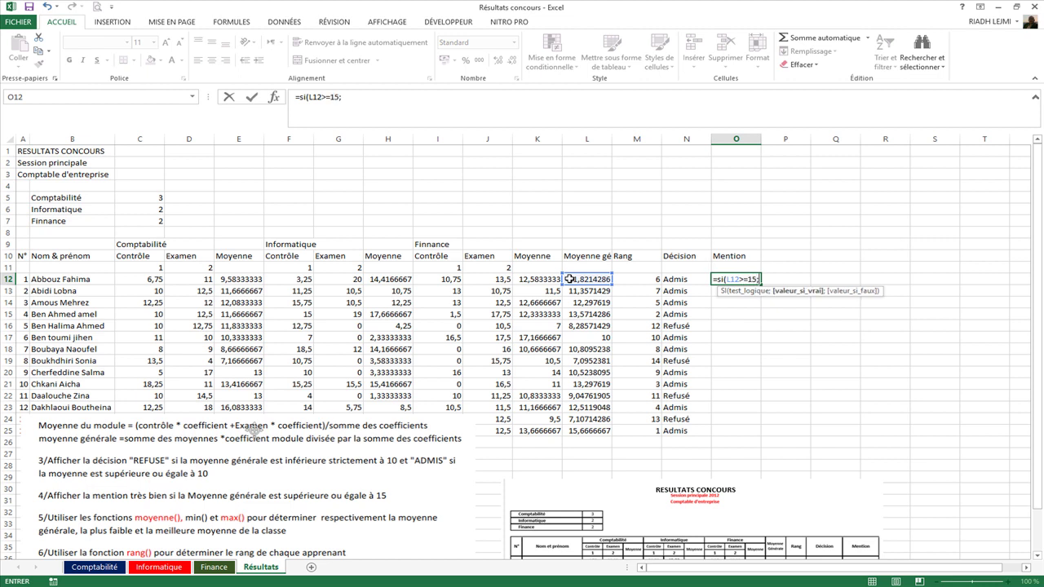
Step: Complete the O12 formula with "Très bien" if true and an empty text "" if false, and fill it down to O25
text("Très bien";)
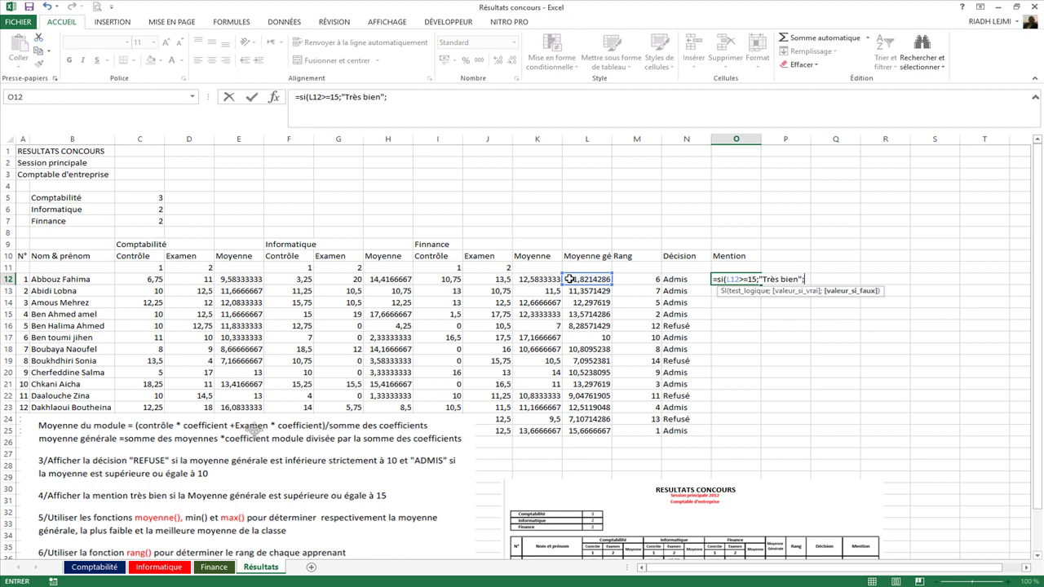
text("")
click(758, 279)
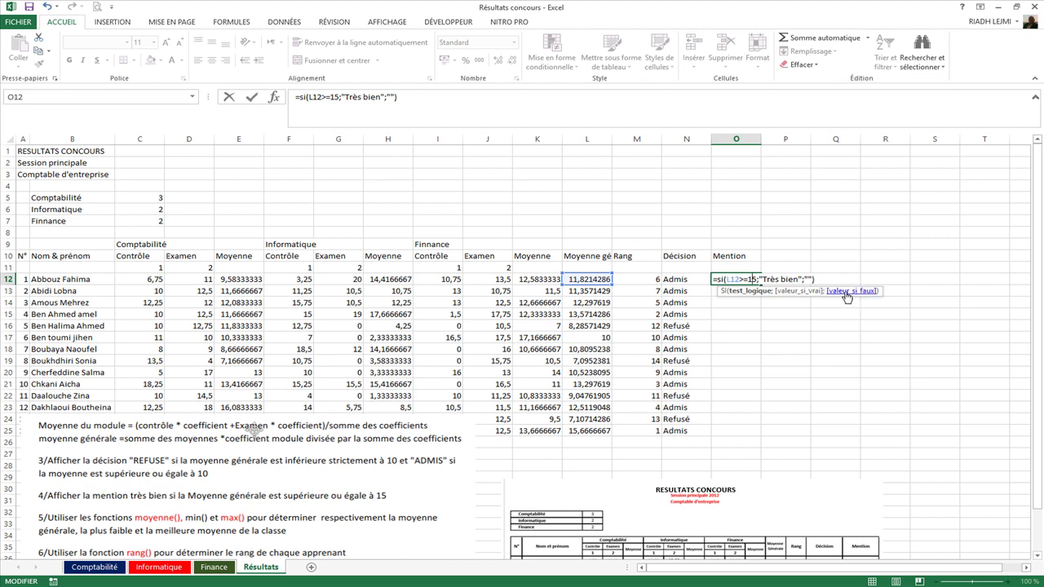
click(253, 99)
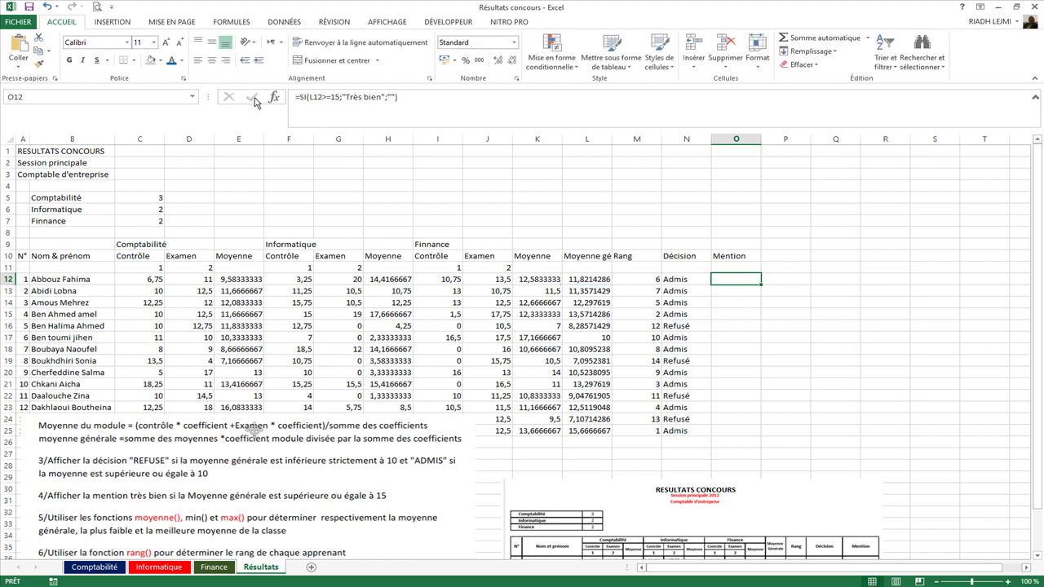
drag(760, 285, 756, 436)
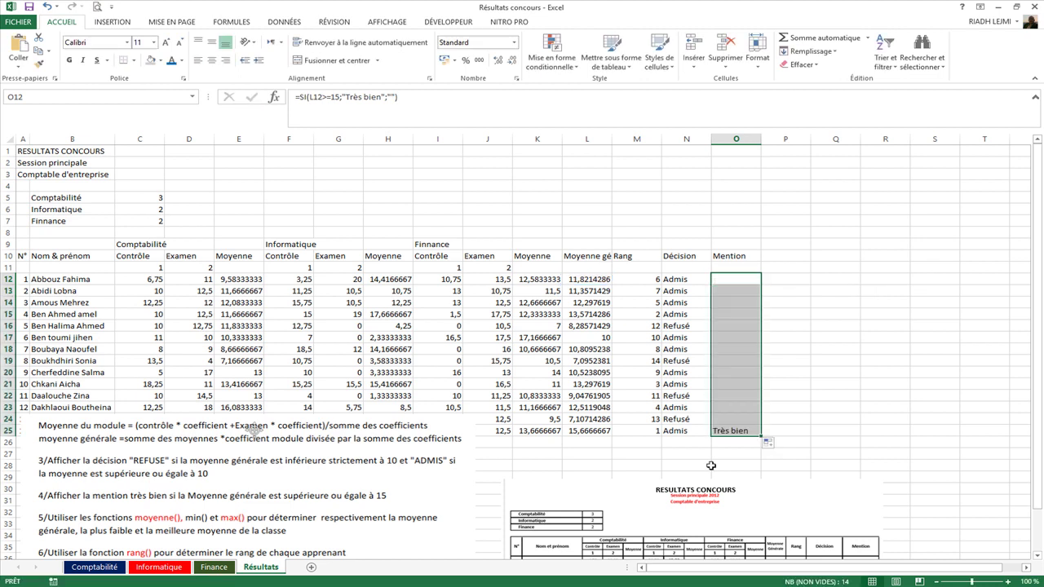
Step: Move the instructions picture down off the last candidate rows and check the mention in O25 against the general average in L25
click(734, 430)
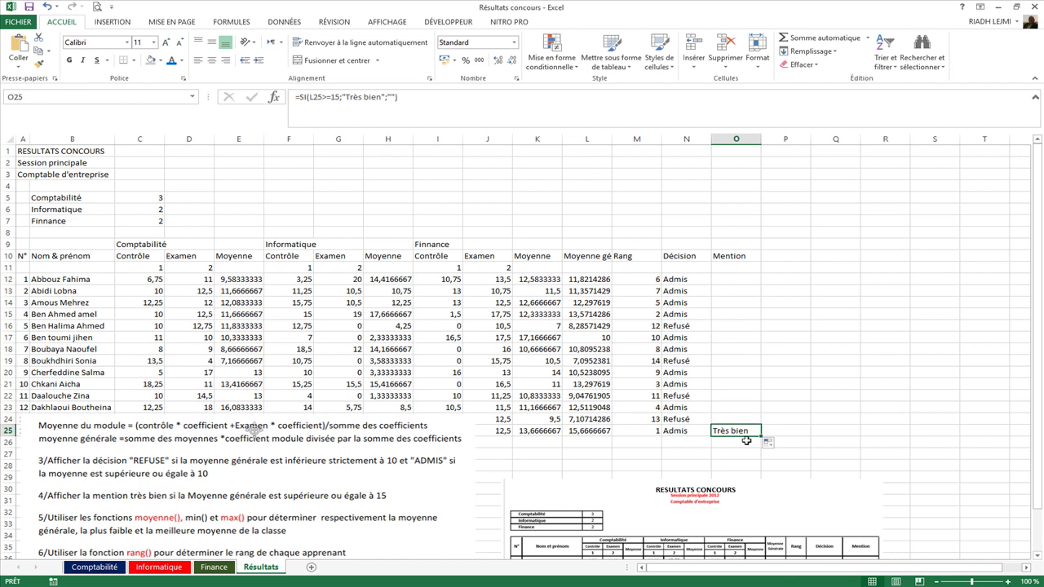
drag(329, 475, 314, 503)
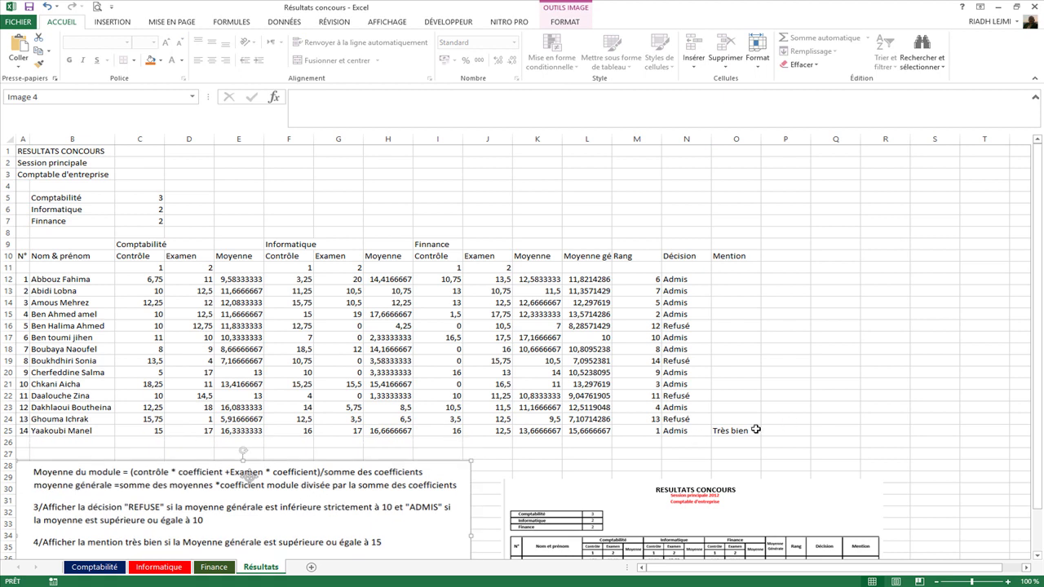
click(586, 431)
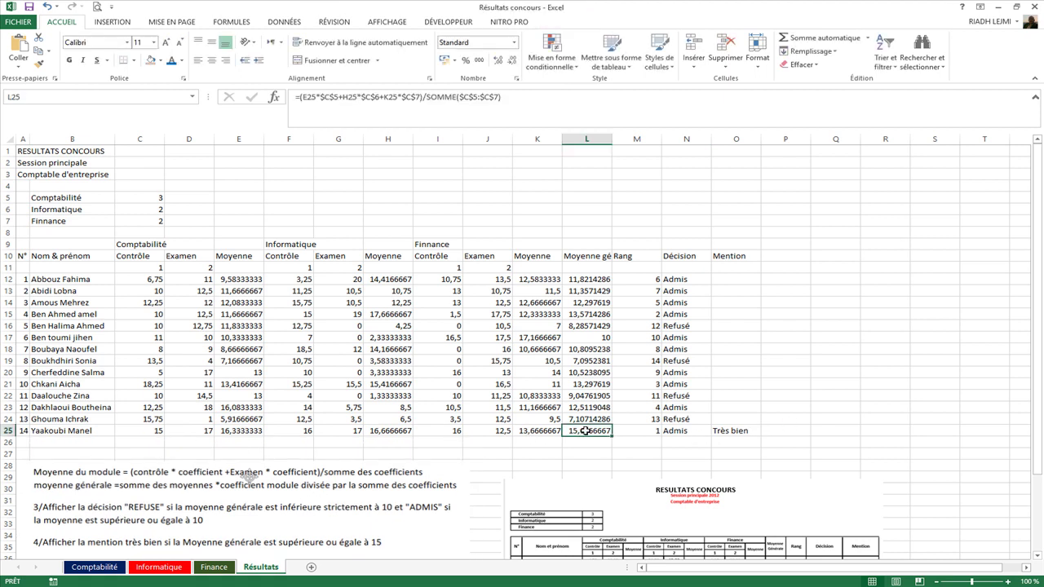